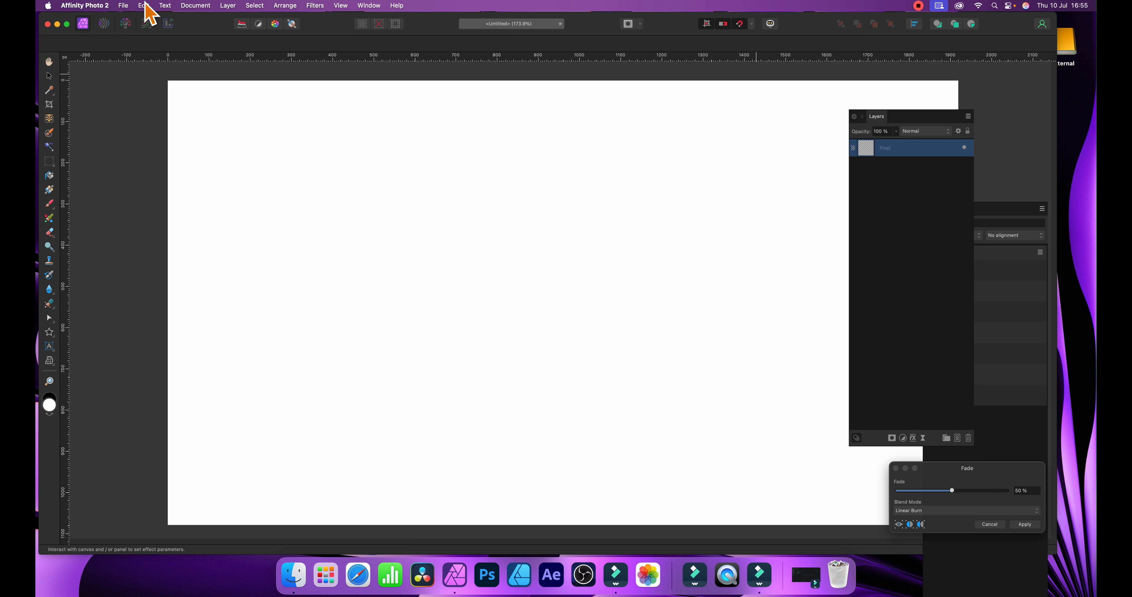
# Step: Fill the pixel layer with black
pyautogui.click(143, 6)
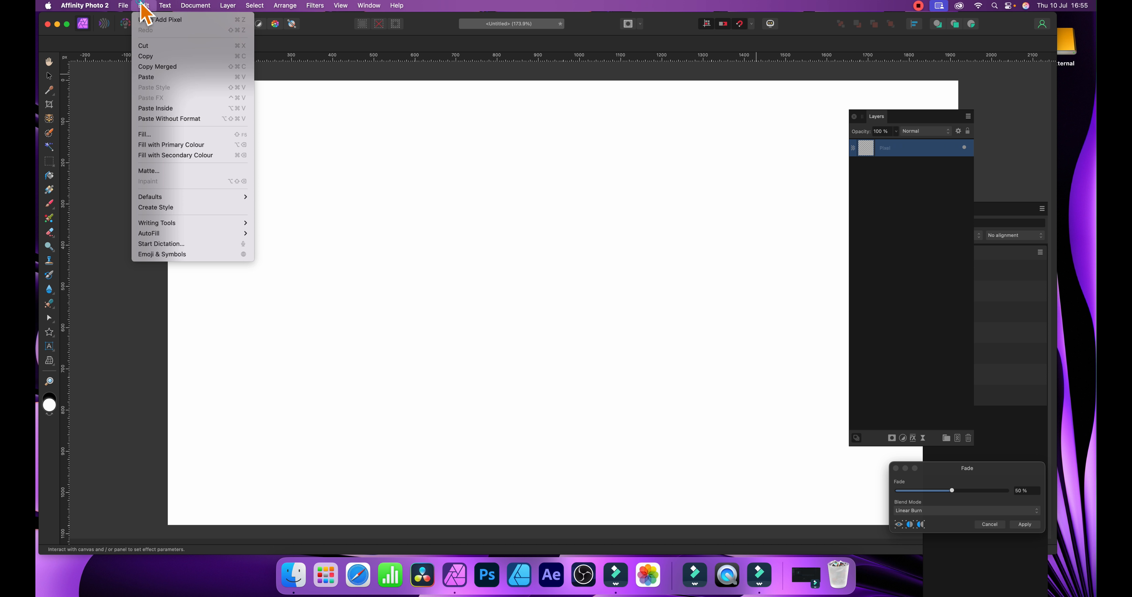
pyautogui.click(166, 136)
pyautogui.moveTo(953, 454); pyautogui.dragTo(567, 250)
pyautogui.click(633, 322)
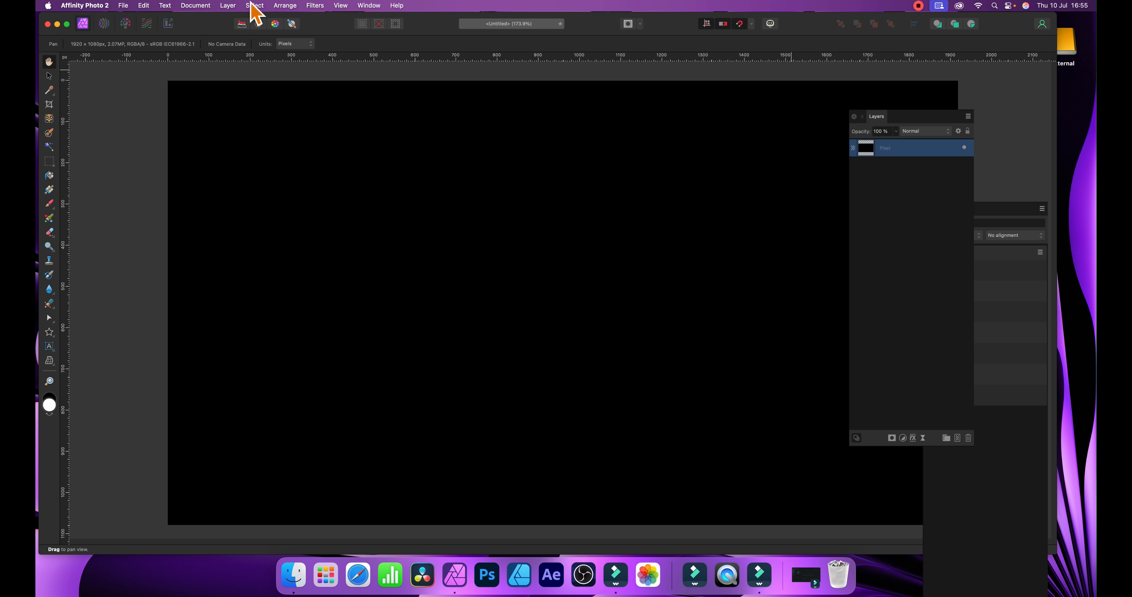
# Step: Start a Procedural Texture filter on the black layer and load the Chequered preset
pyautogui.click(315, 5)
pyautogui.moveTo(344, 90)
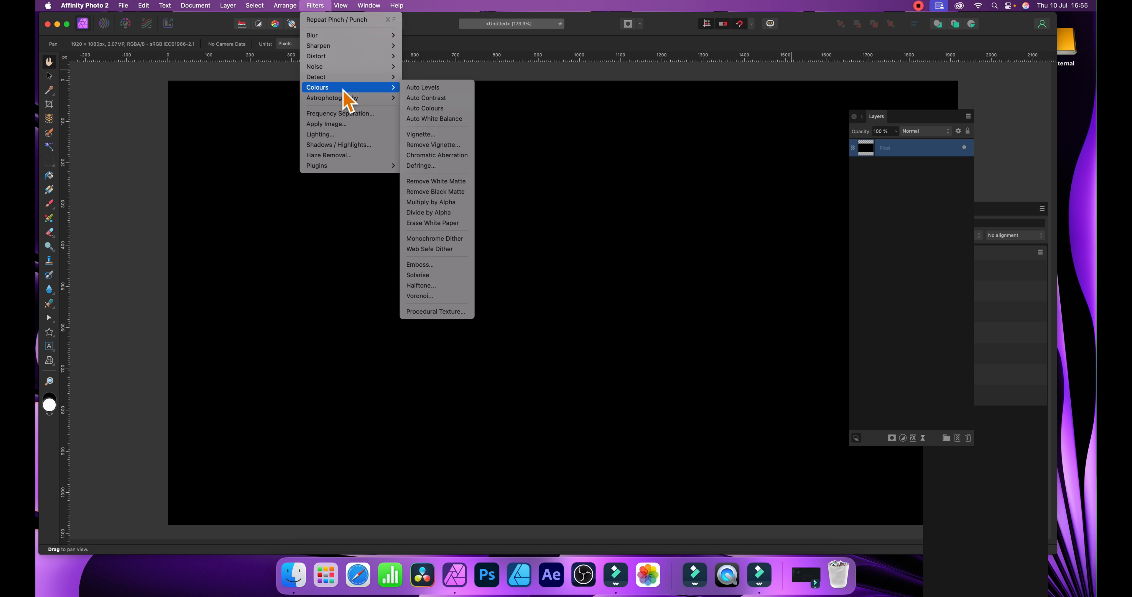
pyautogui.click(436, 311)
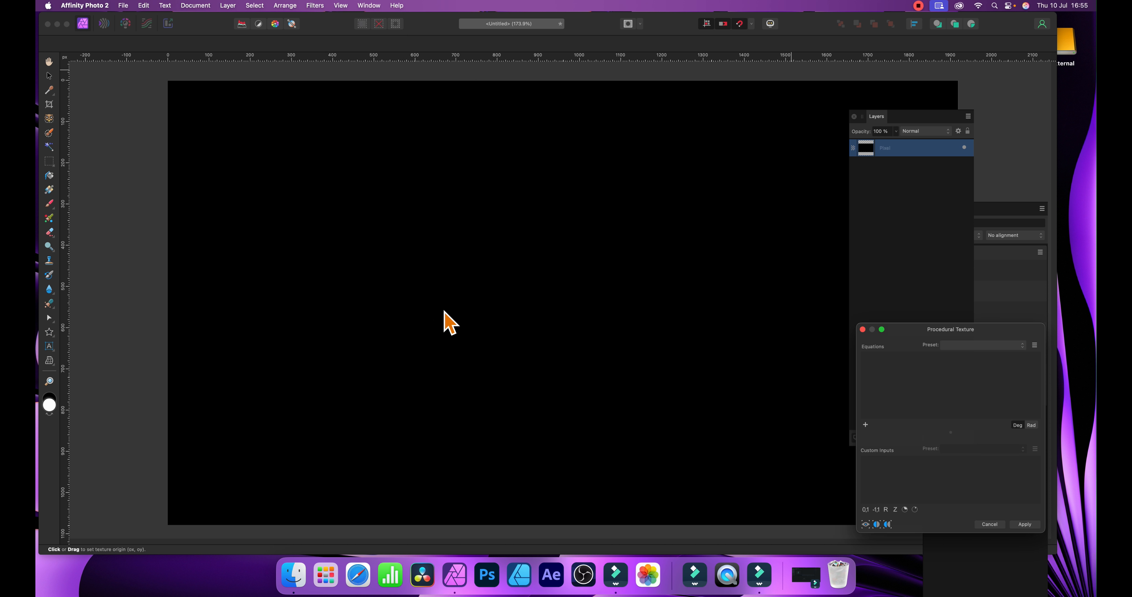
pyautogui.moveTo(956, 331); pyautogui.dragTo(714, 118)
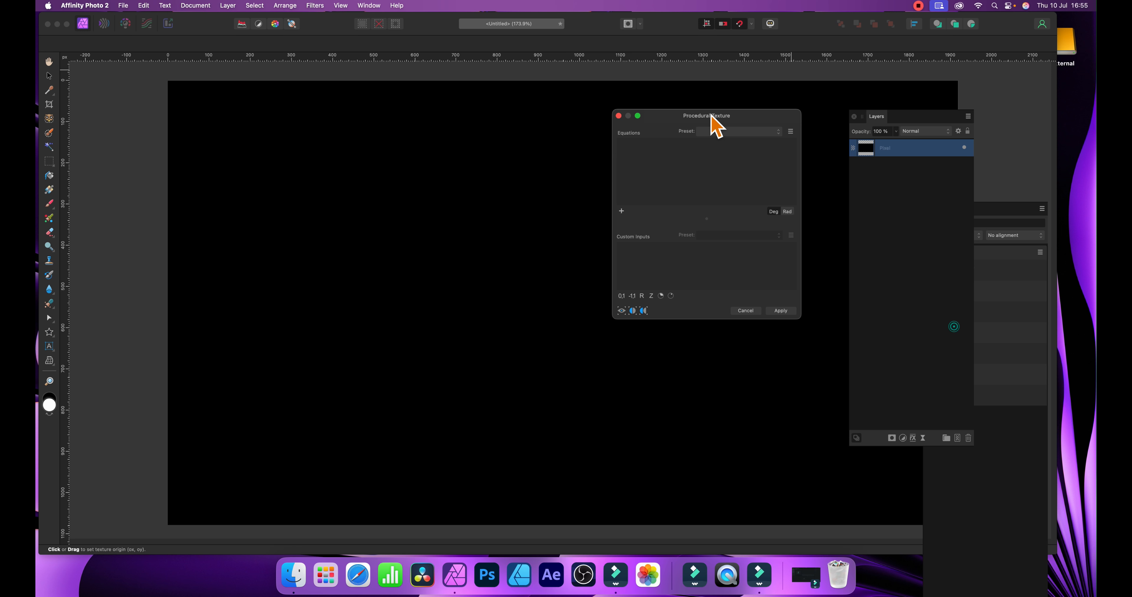
pyautogui.click(722, 132)
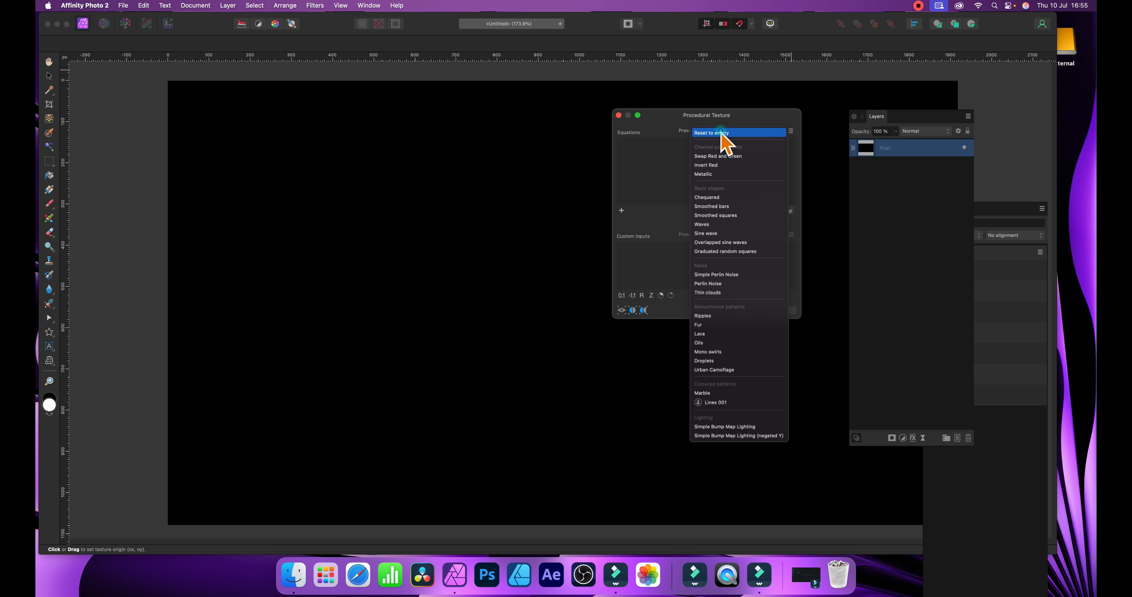
pyautogui.click(731, 199)
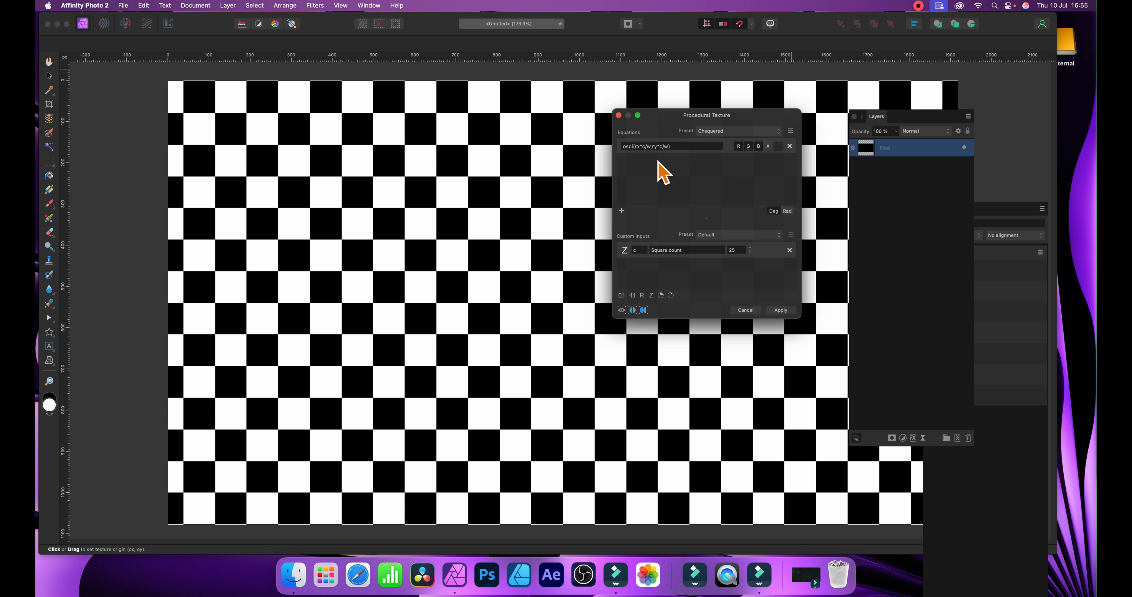
# Step: Shorten the texture equation to osci(rx*c/w) so the pattern forms vertical stripes
pyautogui.click(667, 147)
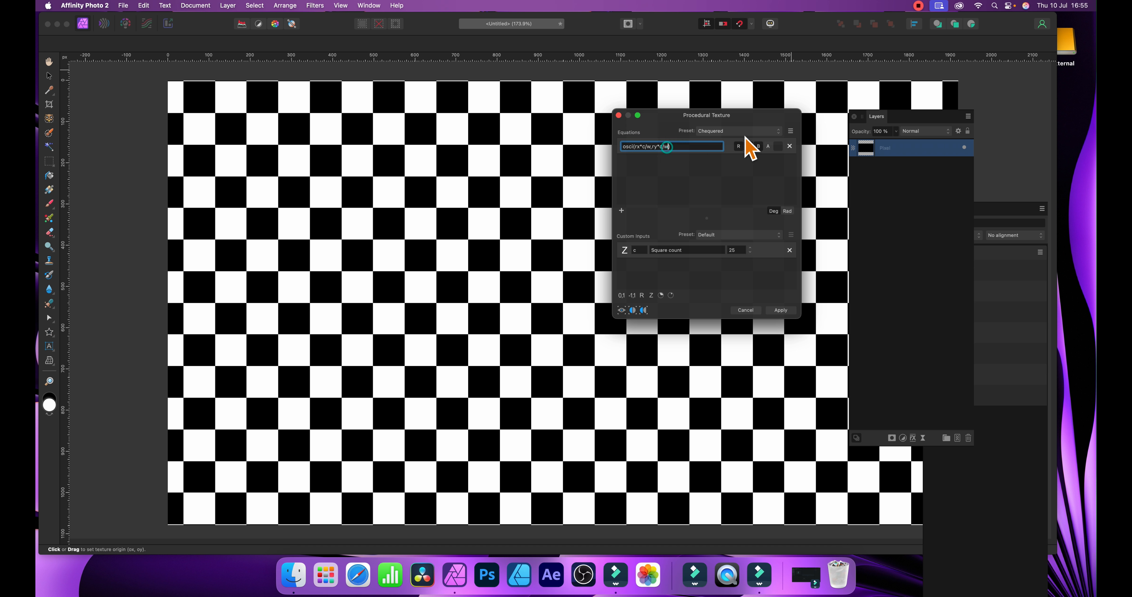
pyautogui.press('BackSpace')
pyautogui.press('BackSpace')
pyautogui.press('Return')
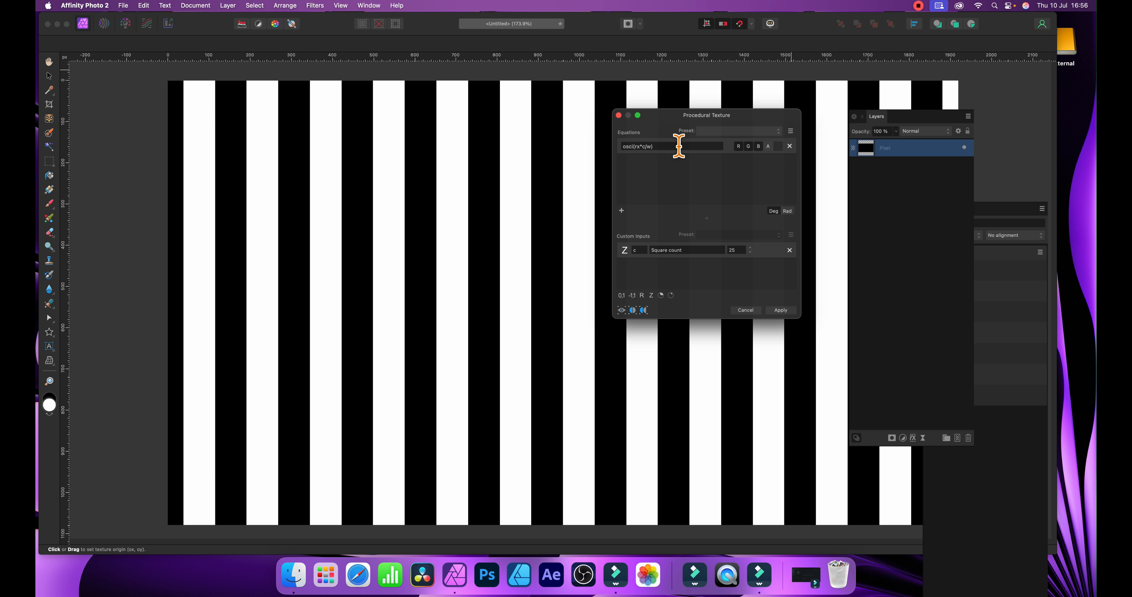
# Step: Copy the stripe equation and add two more equations to the procedural texture
pyautogui.click(663, 145)
pyautogui.press('super+c')
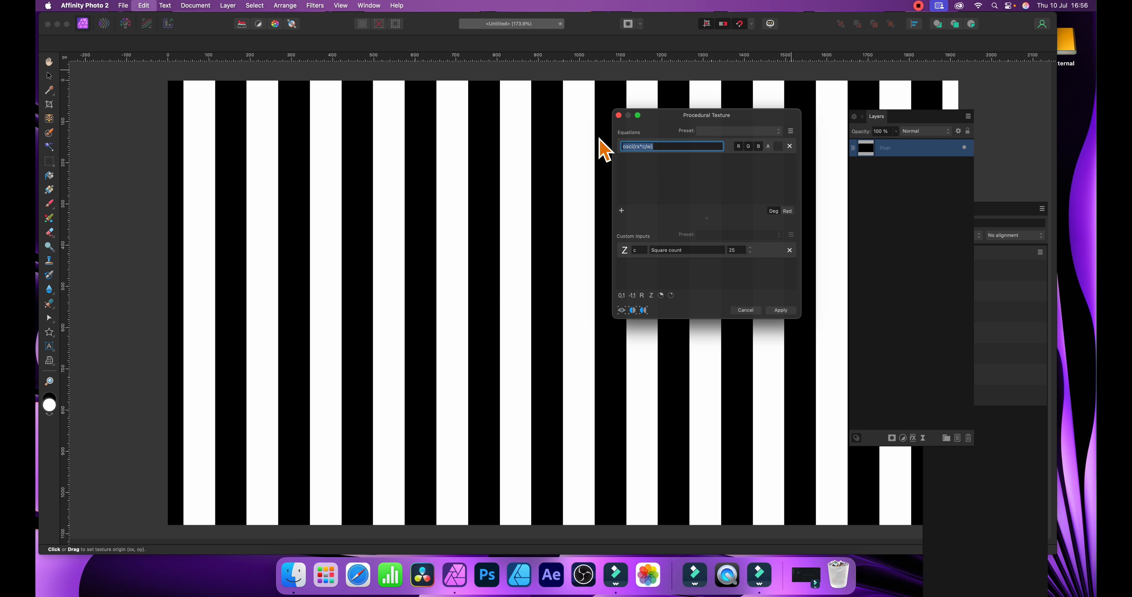
pyautogui.click(621, 211)
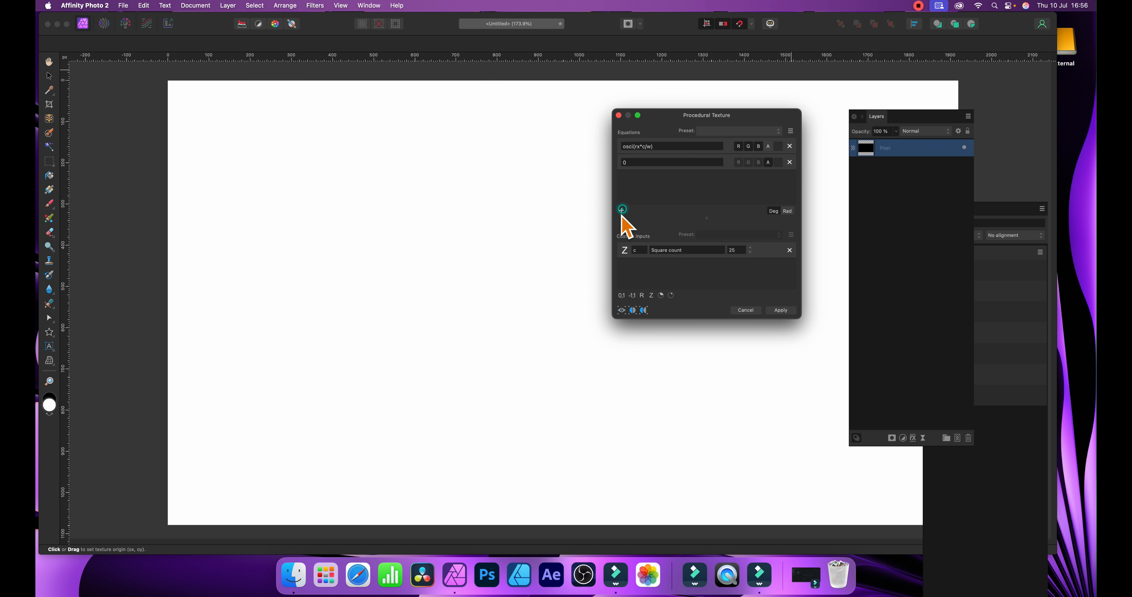
pyautogui.click(622, 211)
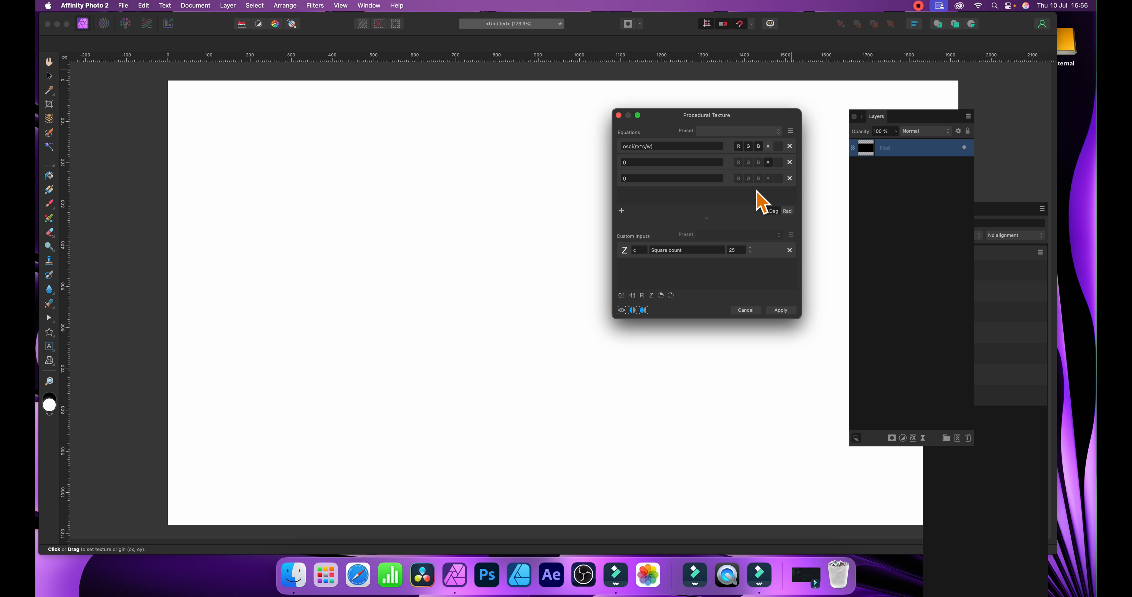
# Step: Assign the first equation to the red channel only, the second to green only and the third to blue
pyautogui.click(749, 147)
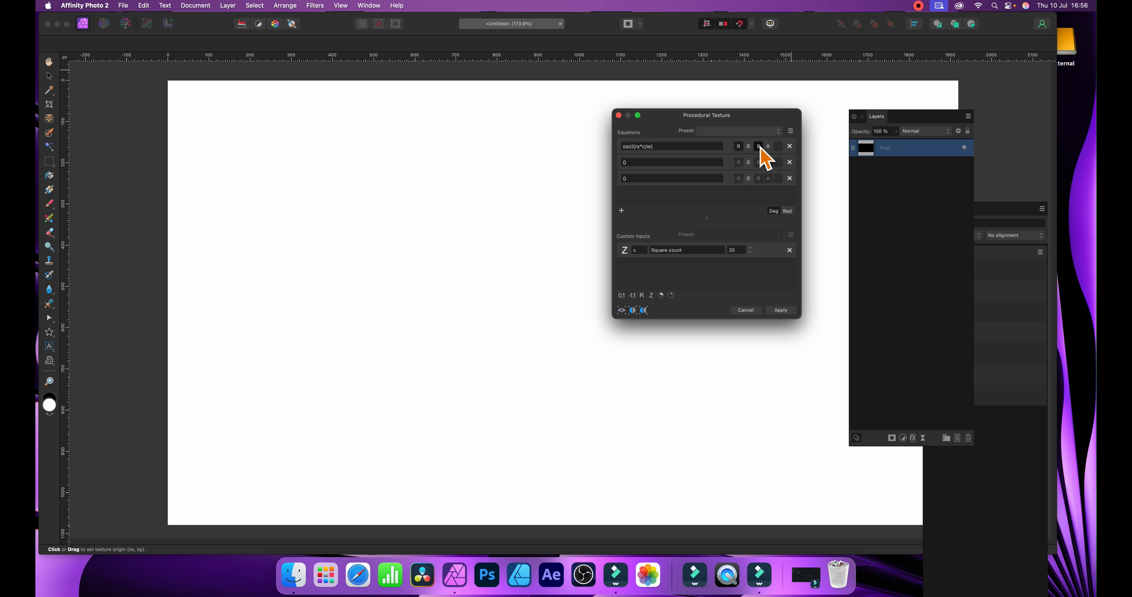
pyautogui.click(758, 146)
pyautogui.click(748, 162)
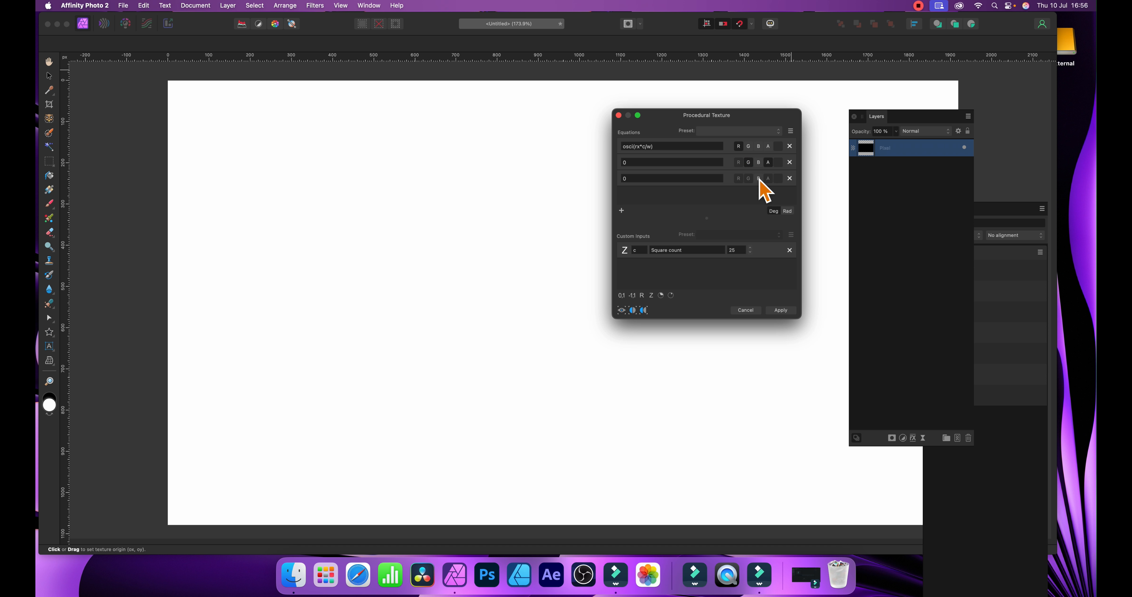
pyautogui.click(768, 162)
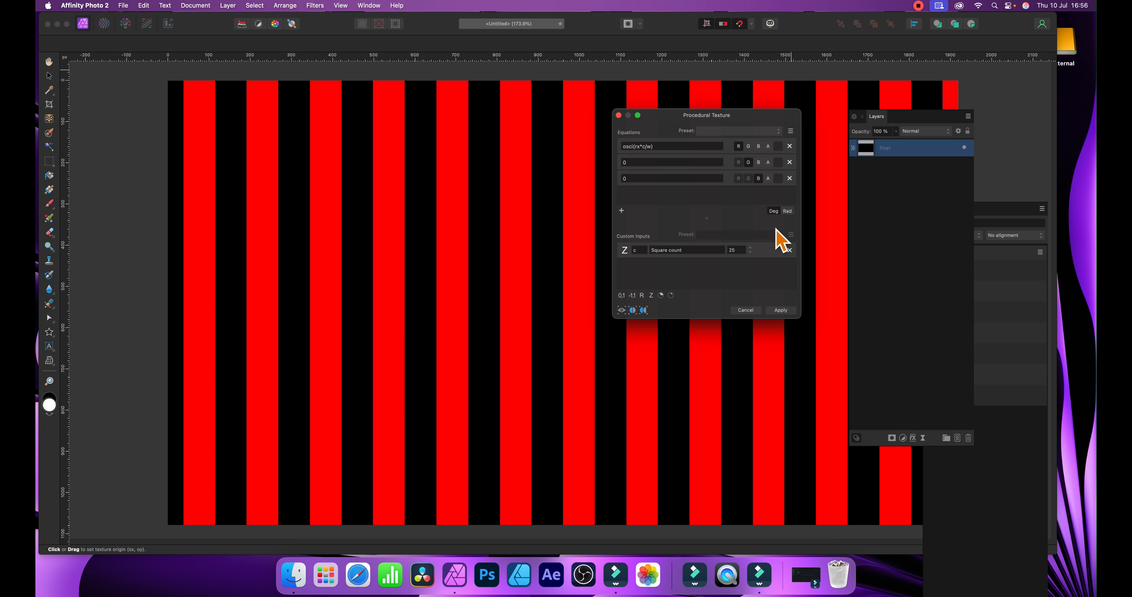
# Step: Paste the copied equation osci(rx*c/w) into the second and third equations
pyautogui.click(637, 163)
pyautogui.press('super+v')
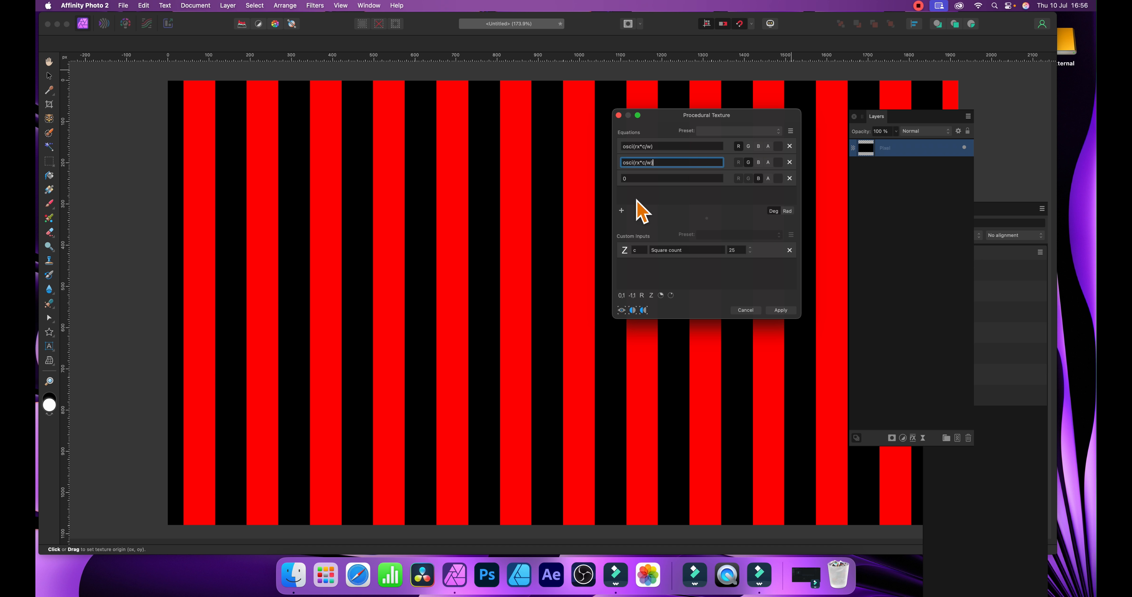
pyautogui.click(622, 177)
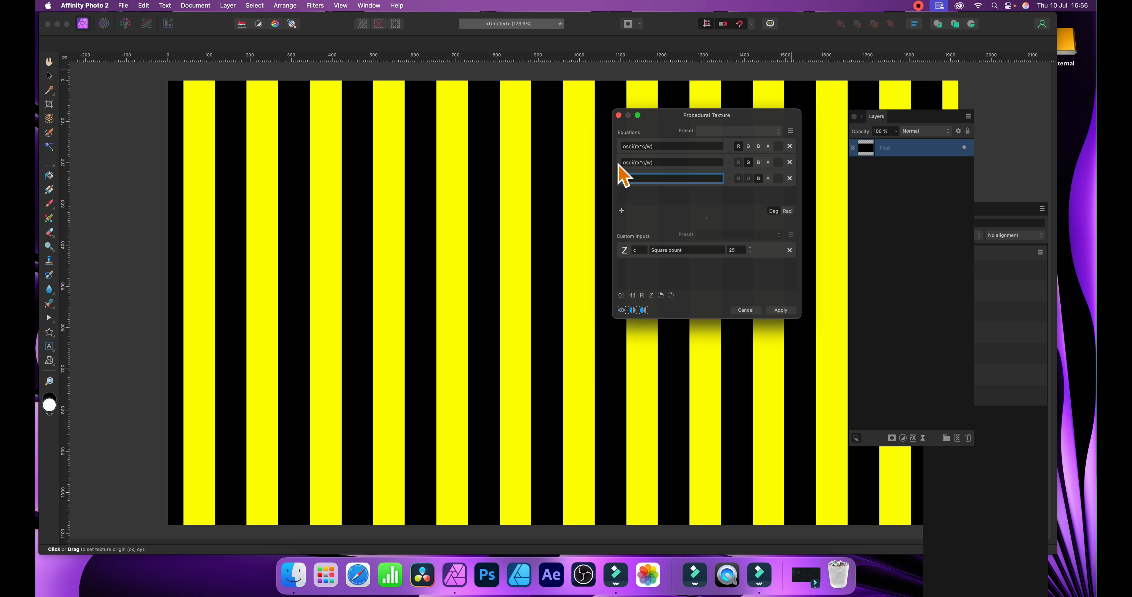
pyautogui.press('super+v')
pyautogui.click(692, 186)
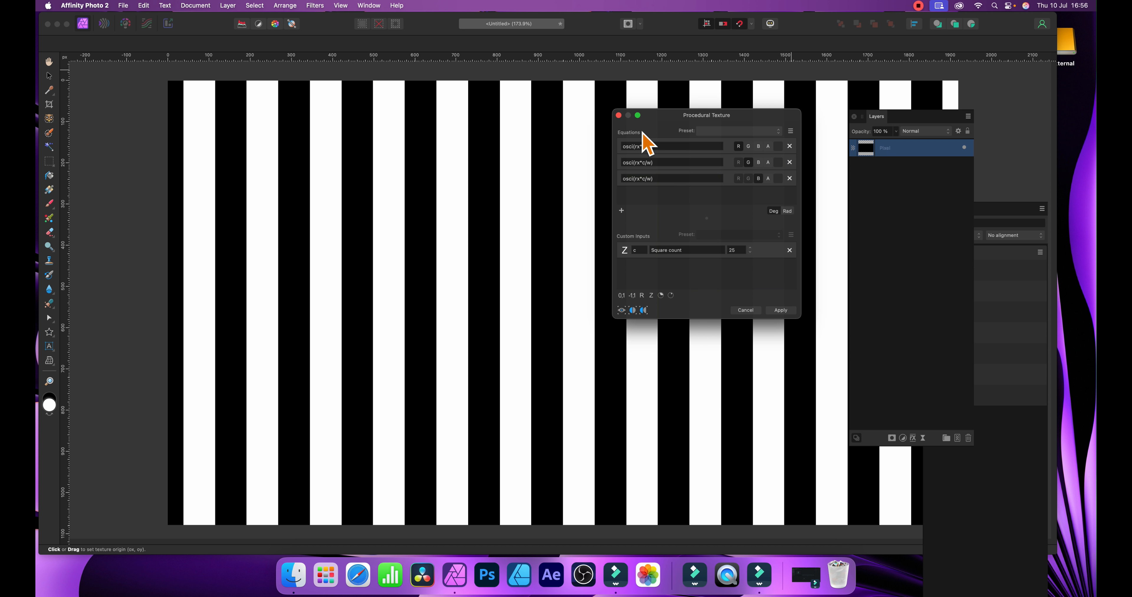
# Step: Change the three equations to osci((rx+a)*c/w), osci((rx+b)*c/w) and osci((rx+d)*c/w)
pyautogui.click(640, 146)
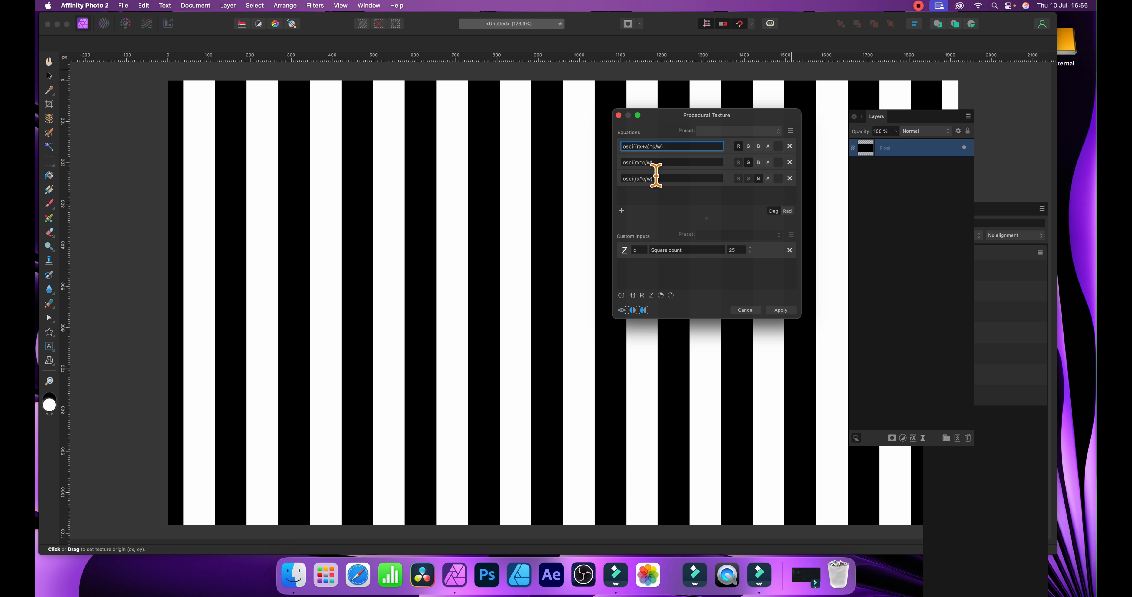
pyautogui.click(636, 162)
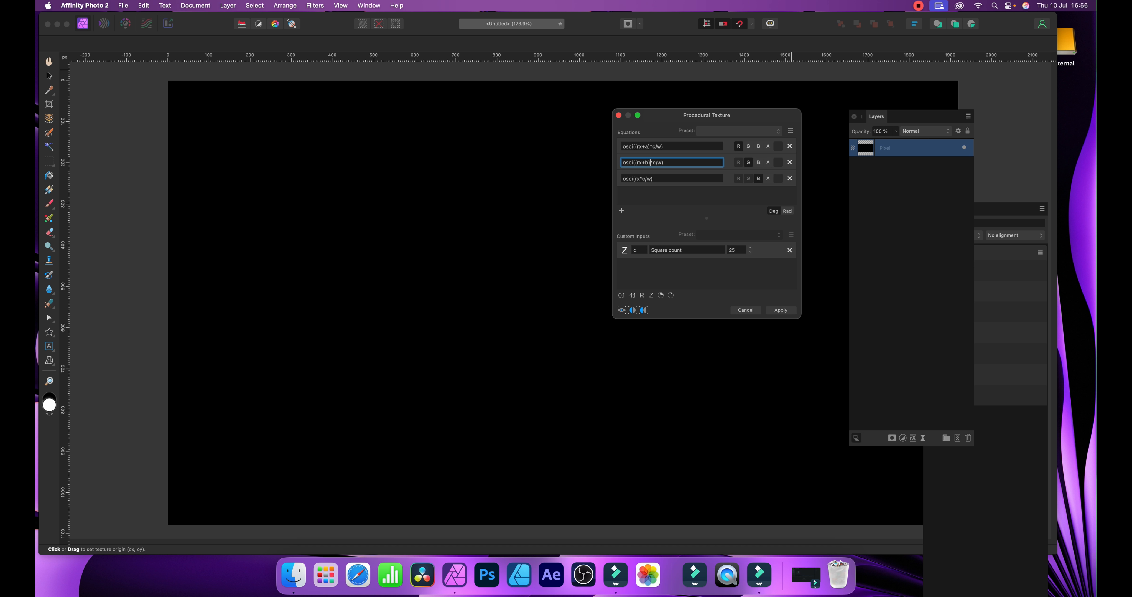
pyautogui.press('Return')
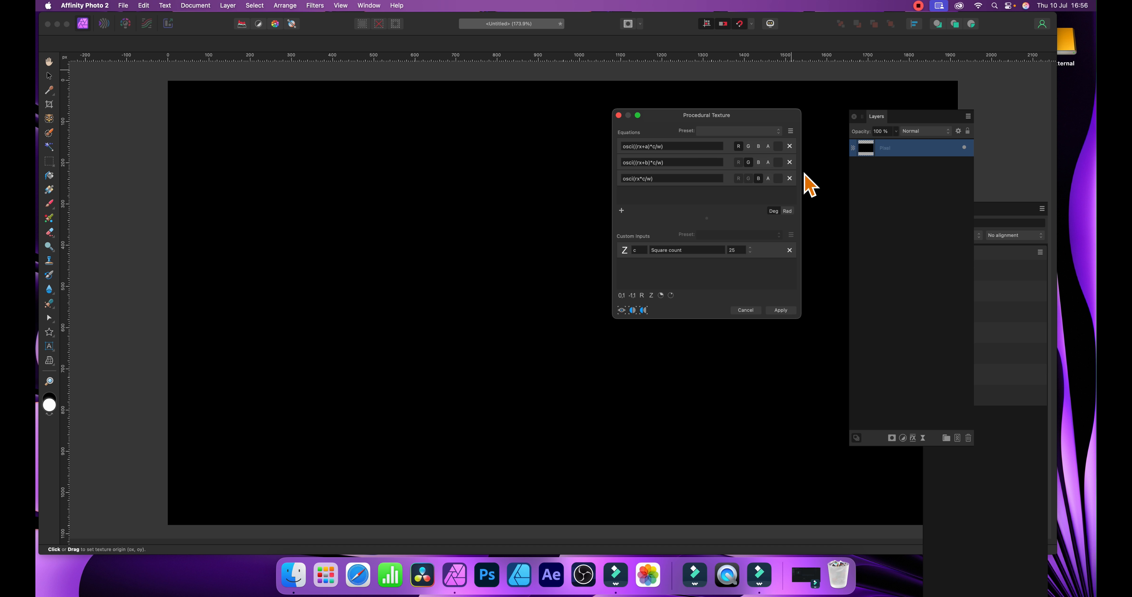
pyautogui.click(637, 179)
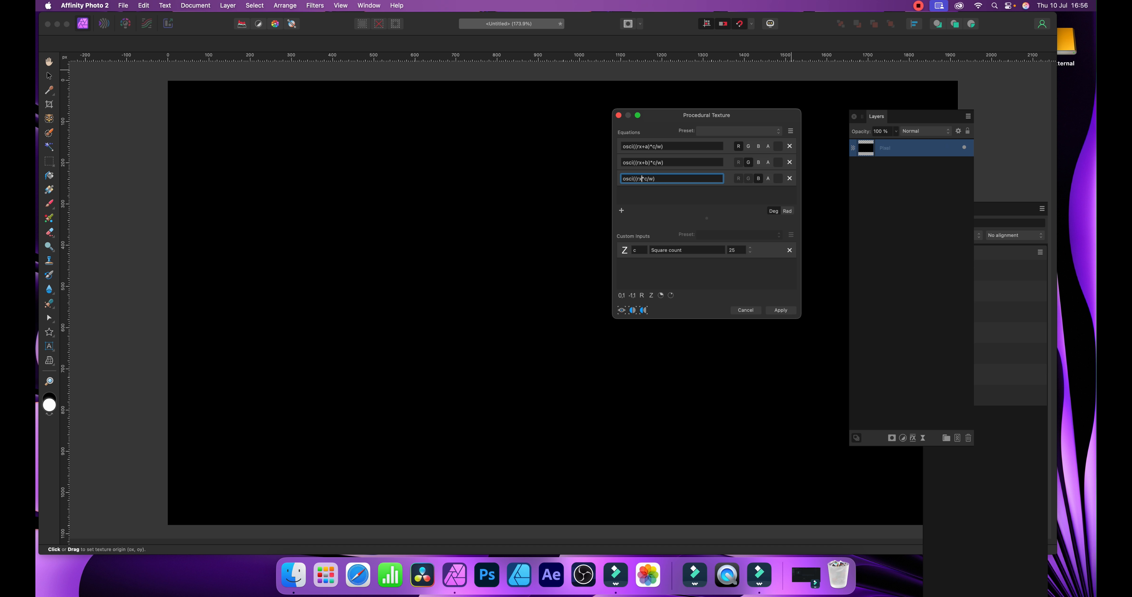
pyautogui.write(')')
pyautogui.press('Return')
# Step: Add real-number custom inputs for the equation offsets, setting a to 45 and b to 35
pyautogui.click(642, 296)
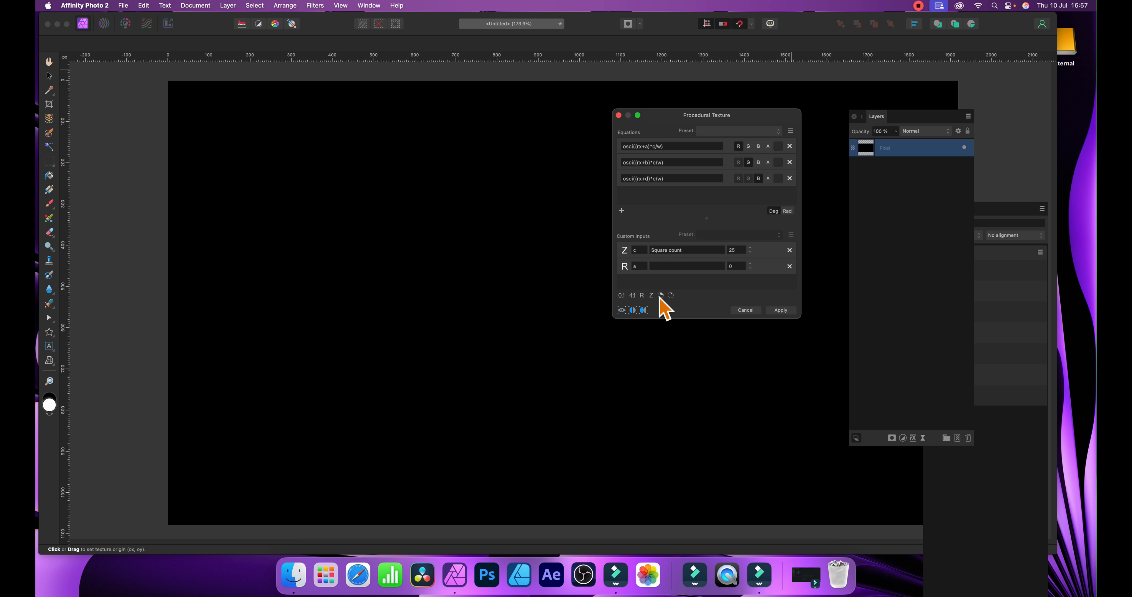
pyautogui.click(642, 296)
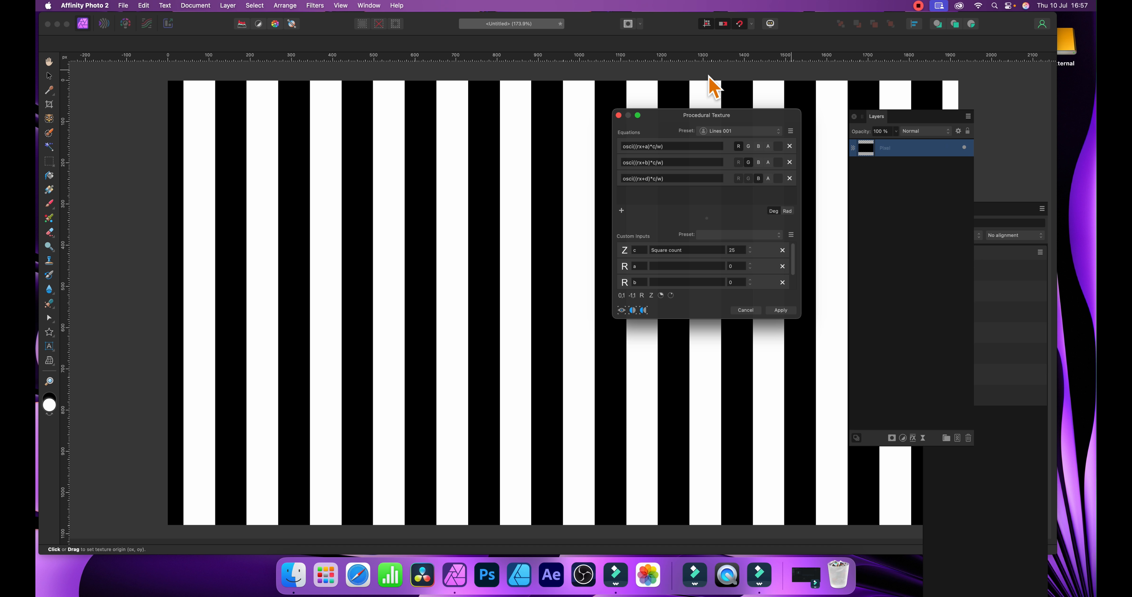
pyautogui.click(738, 265)
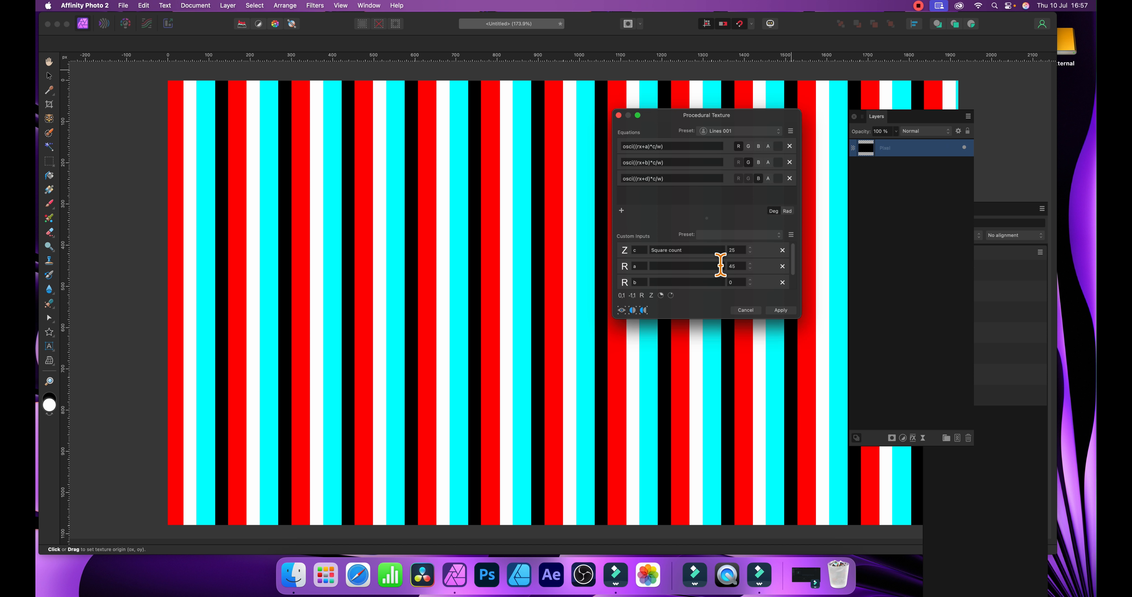
pyautogui.click(733, 283)
pyautogui.press('Return')
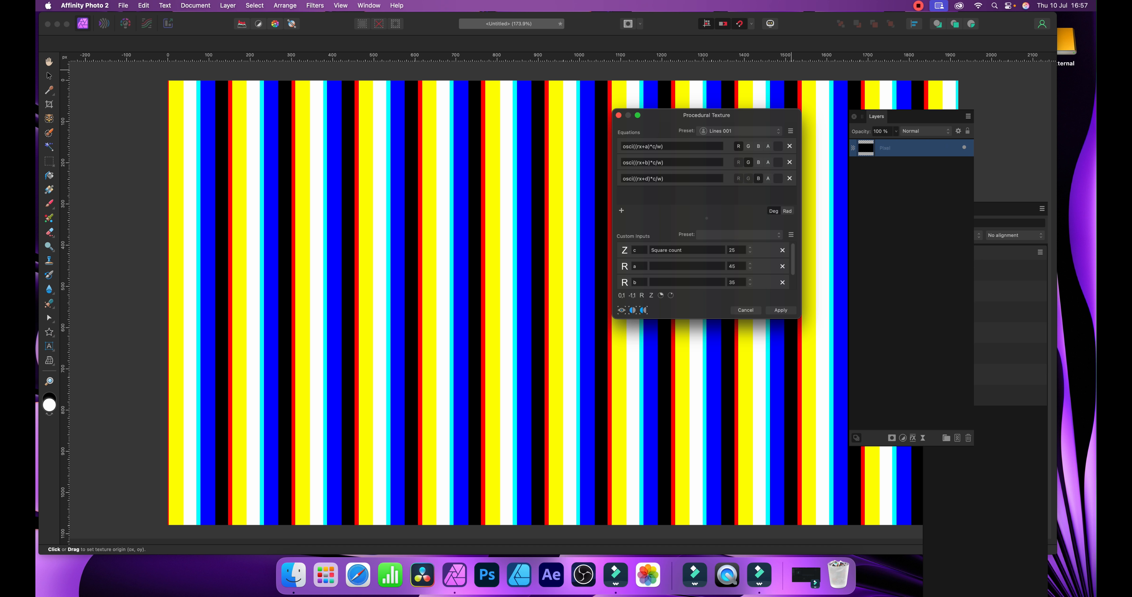
# Step: Keep the Lines 001 preset selected and apply the procedural texture to the layer
pyautogui.click(741, 132)
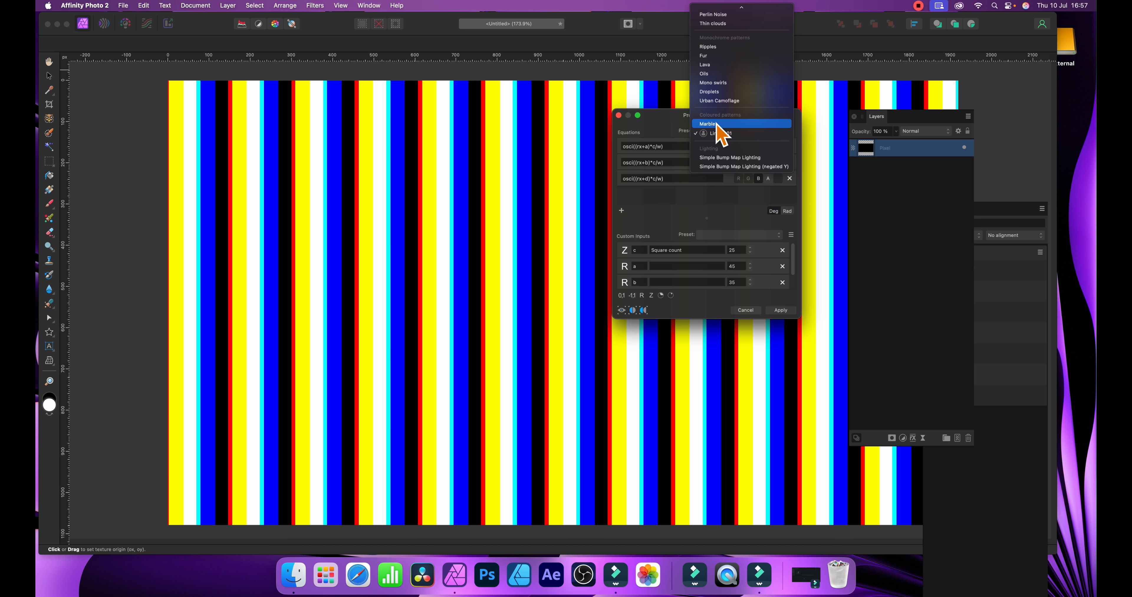
pyautogui.click(719, 138)
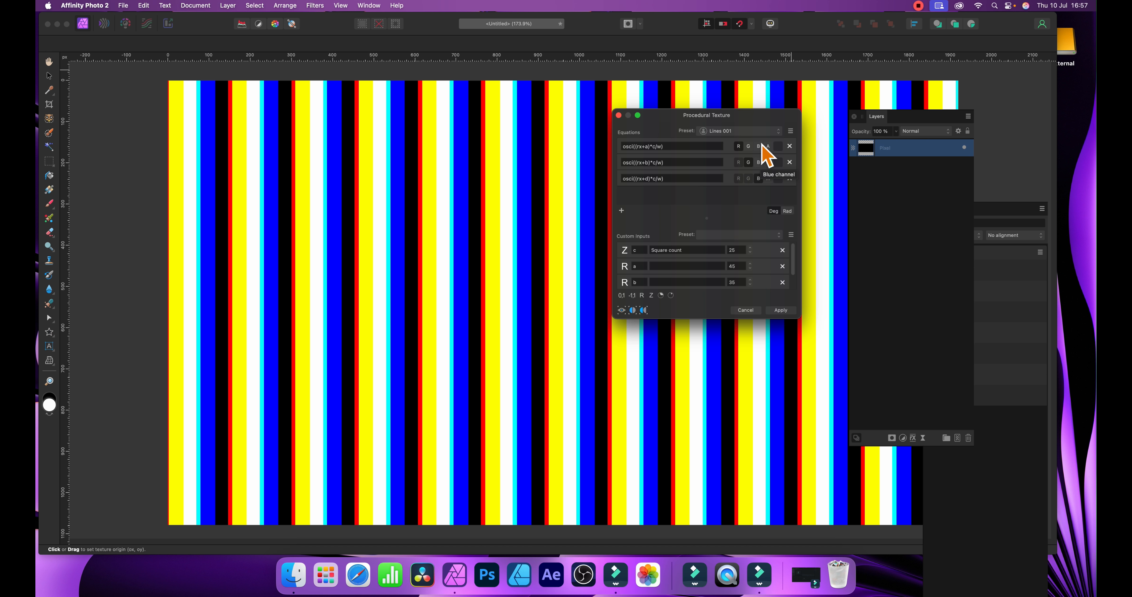
pyautogui.click(780, 310)
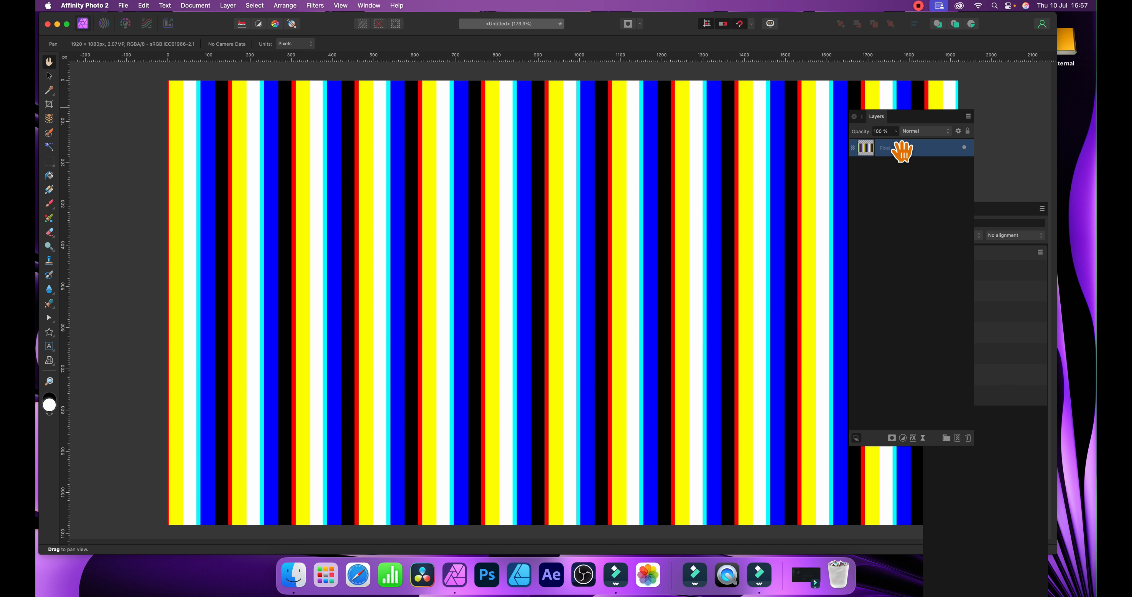
# Step: Start another Procedural Texture filter on the striped layer and load the Lines 001 preset
pyautogui.click(316, 5)
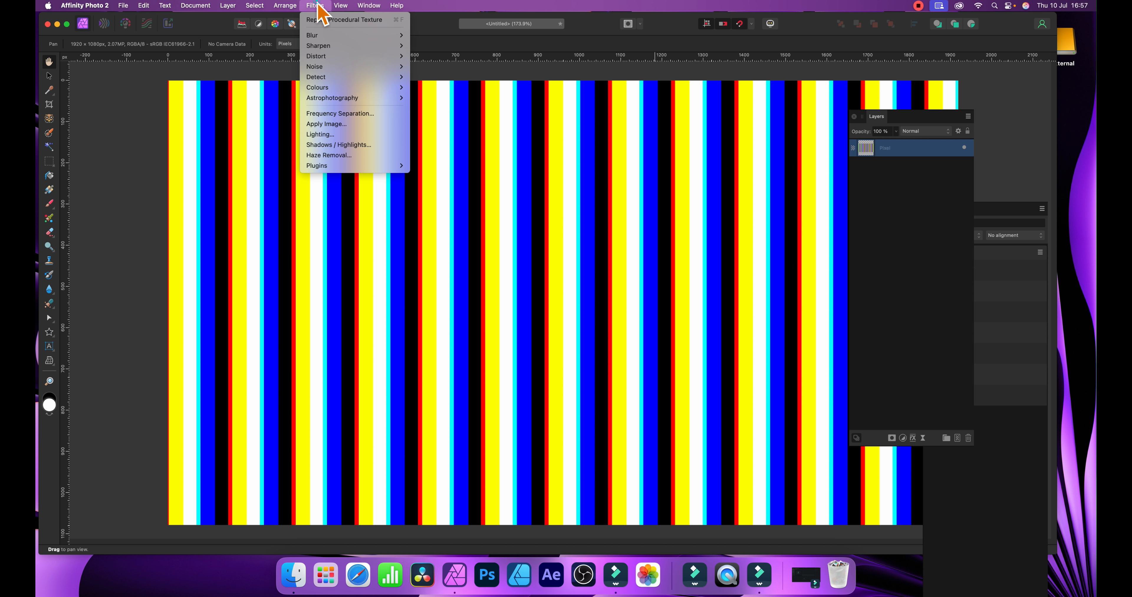
pyautogui.moveTo(327, 88)
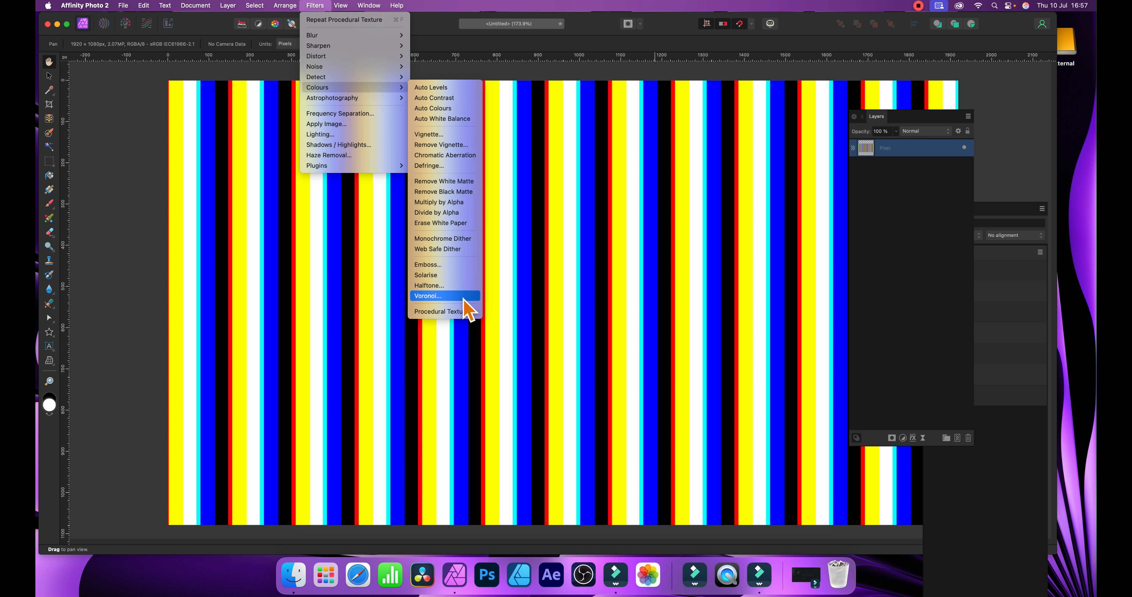
pyautogui.click(466, 312)
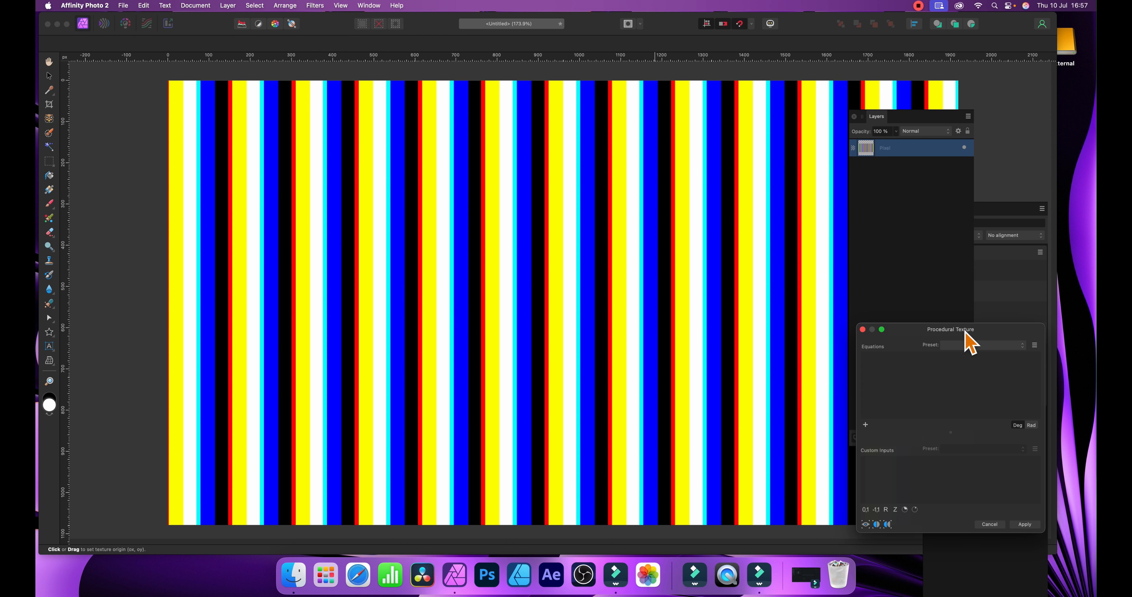
pyautogui.moveTo(965, 330); pyautogui.dragTo(556, 125)
pyautogui.click(560, 127)
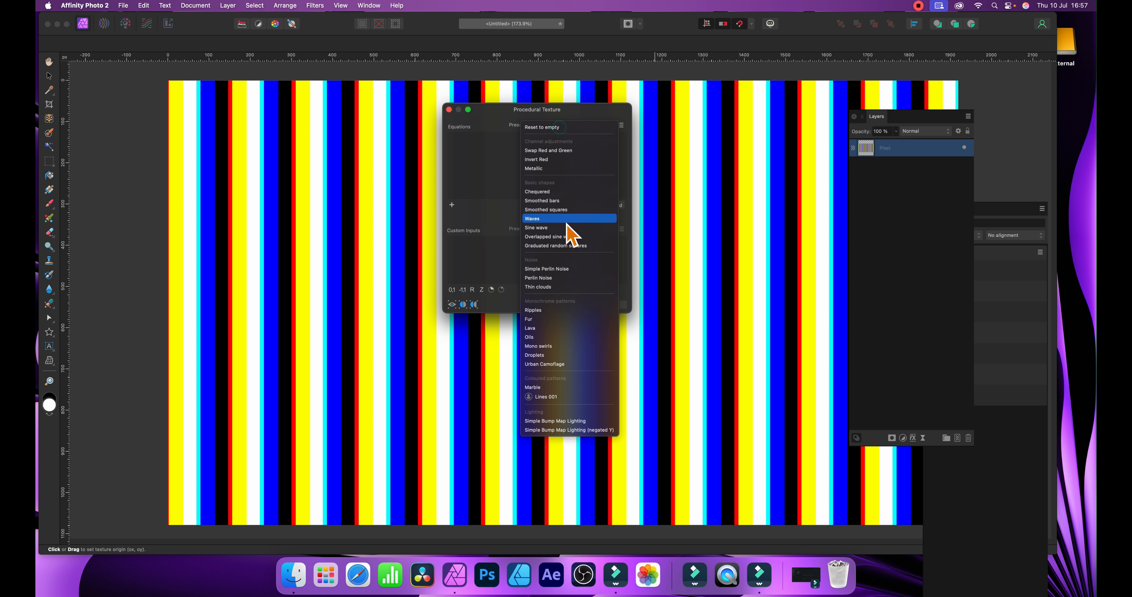
pyautogui.click(558, 397)
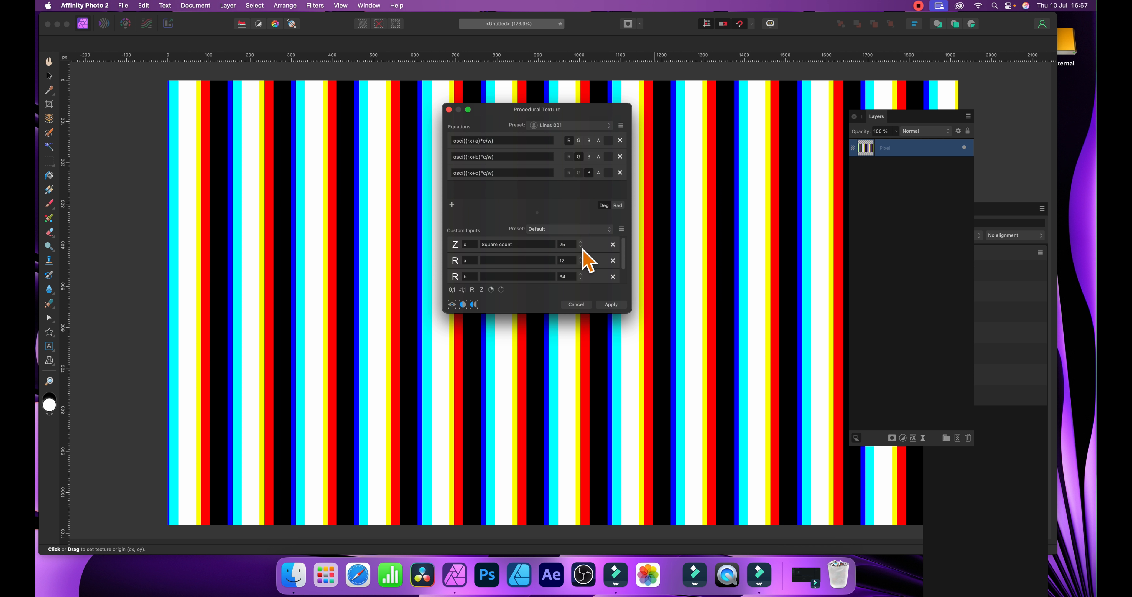
# Step: Raise the square count c to 28 and the offset a to 20 in the custom inputs
pyautogui.click(580, 242)
pyautogui.click(580, 242)
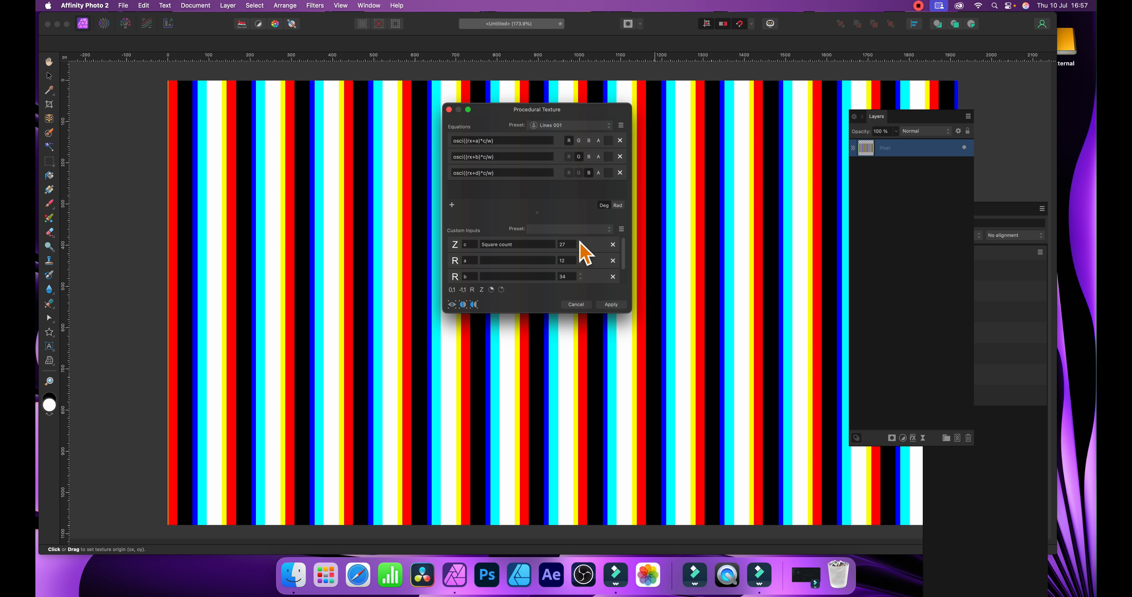
pyautogui.click(580, 242)
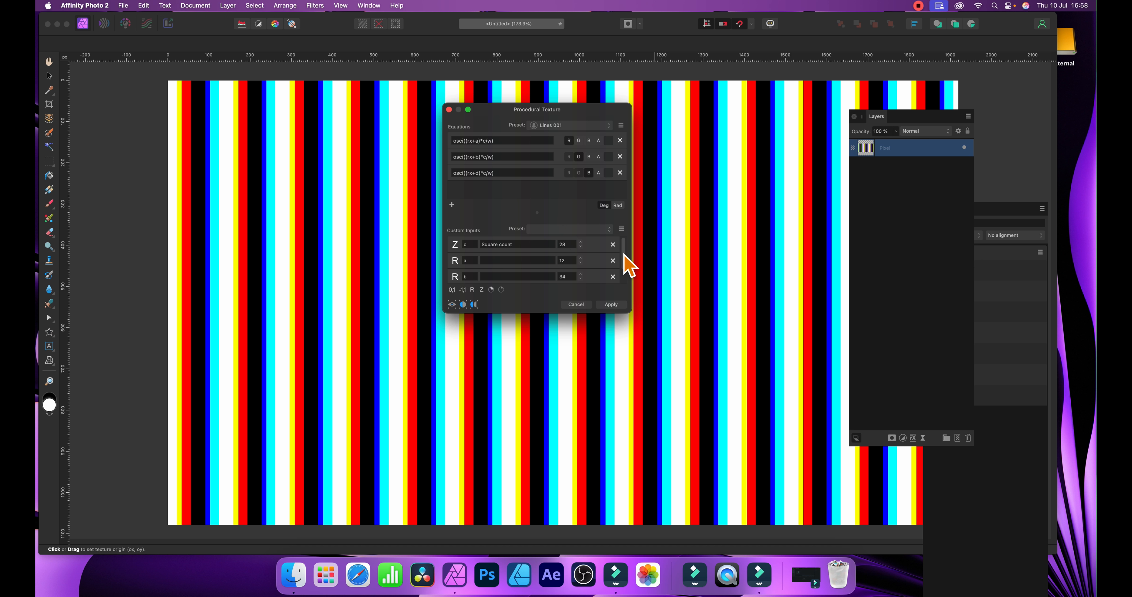
pyautogui.click(581, 258)
pyautogui.click(581, 258)
pyautogui.click(581, 258)
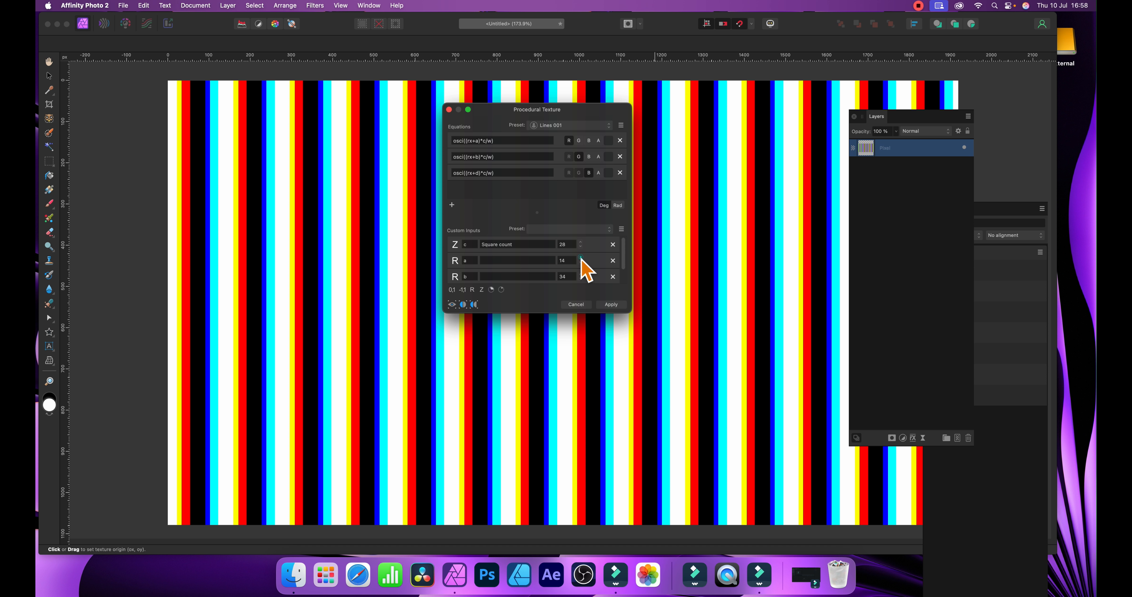
pyautogui.click(581, 258)
pyautogui.click(581, 258)
pyautogui.click(581, 258)
pyautogui.click(581, 258)
pyautogui.click(581, 259)
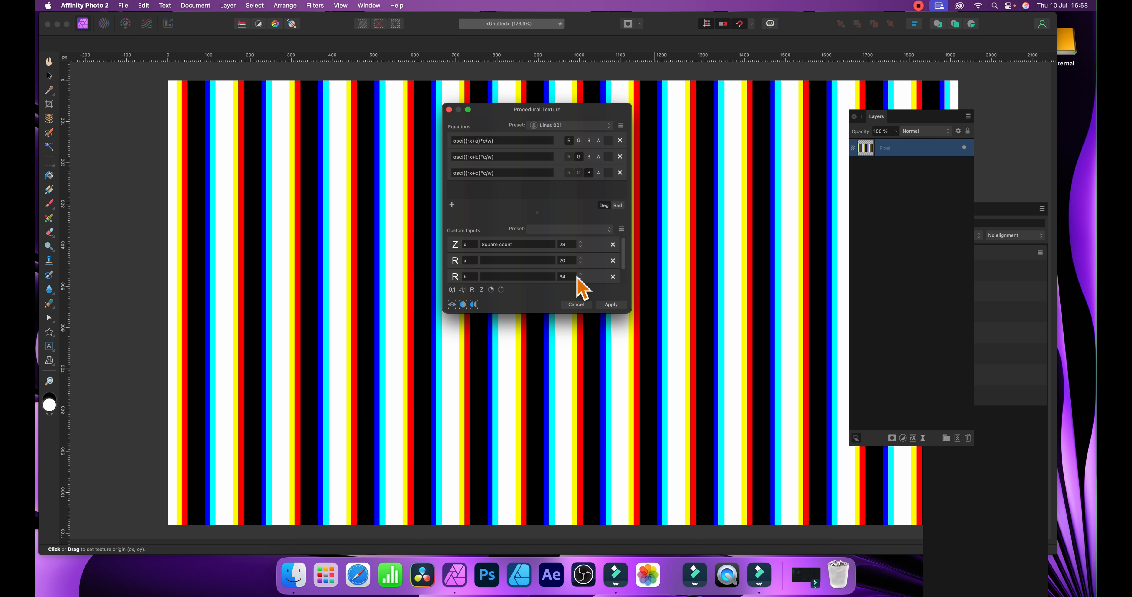
# Step: Raise the offset b to 42 in the custom inputs
pyautogui.click(581, 273)
pyautogui.click(582, 273)
pyautogui.click(582, 273)
pyautogui.click(582, 274)
pyautogui.click(582, 274)
pyautogui.click(582, 273)
pyautogui.click(582, 273)
pyautogui.click(582, 274)
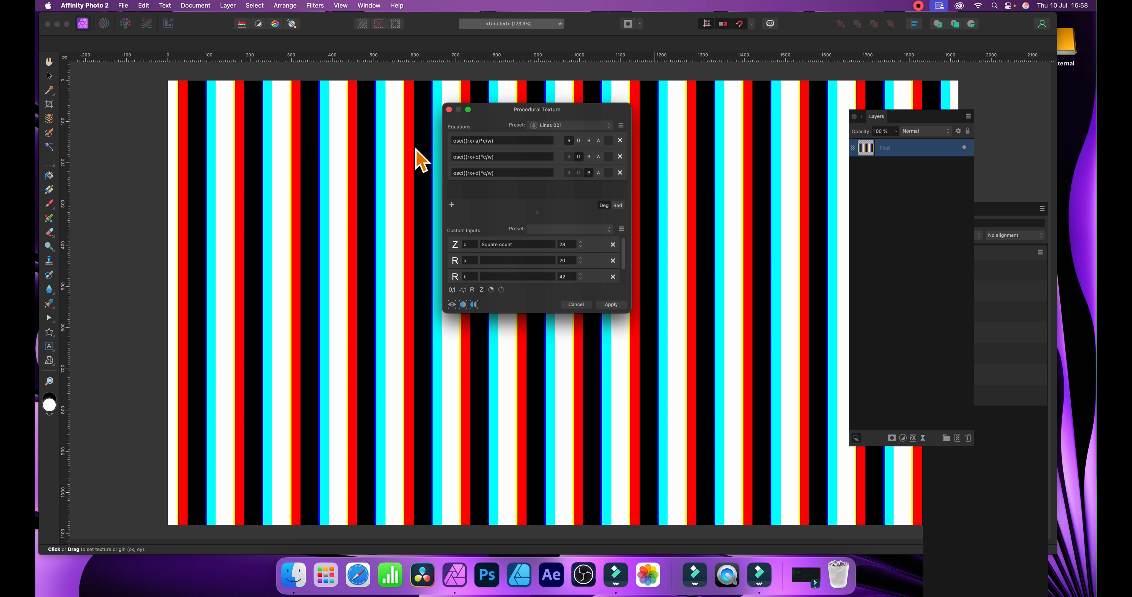
# Step: Replace rx with ry in all three channel equations to make the lines horizontal
pyautogui.click(472, 141)
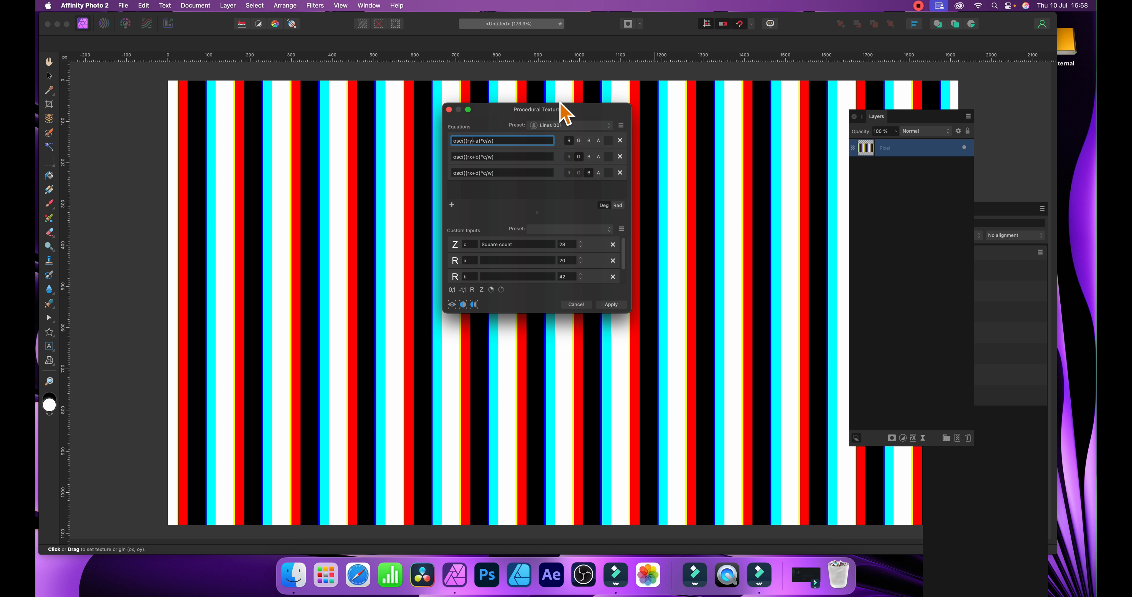
pyautogui.click(470, 157)
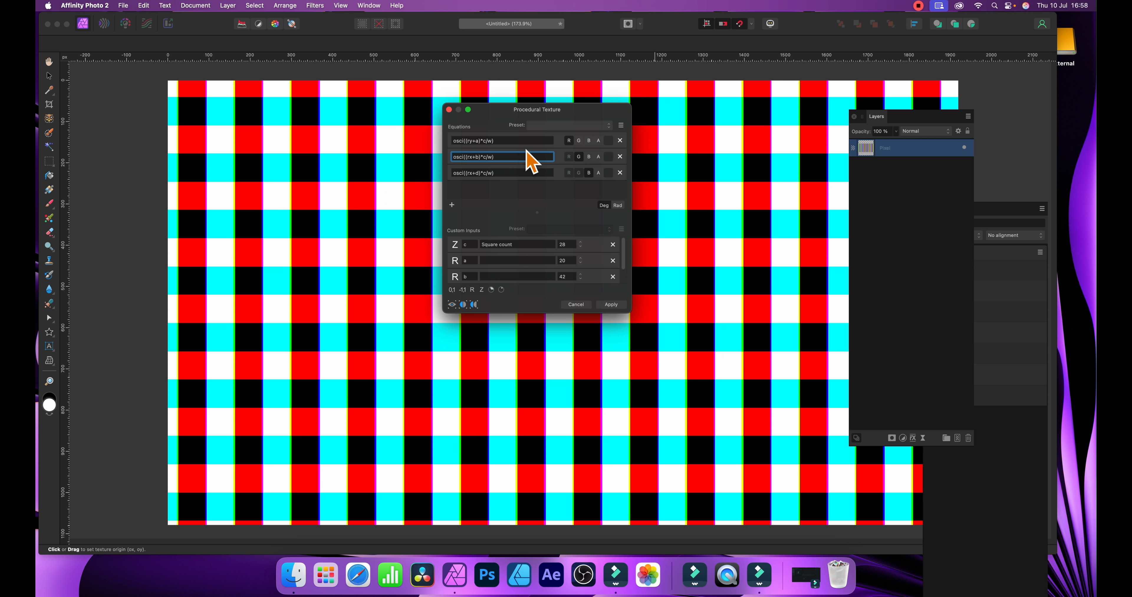
pyautogui.press('BackSpace')
pyautogui.click(471, 172)
pyautogui.press('BackSpace')
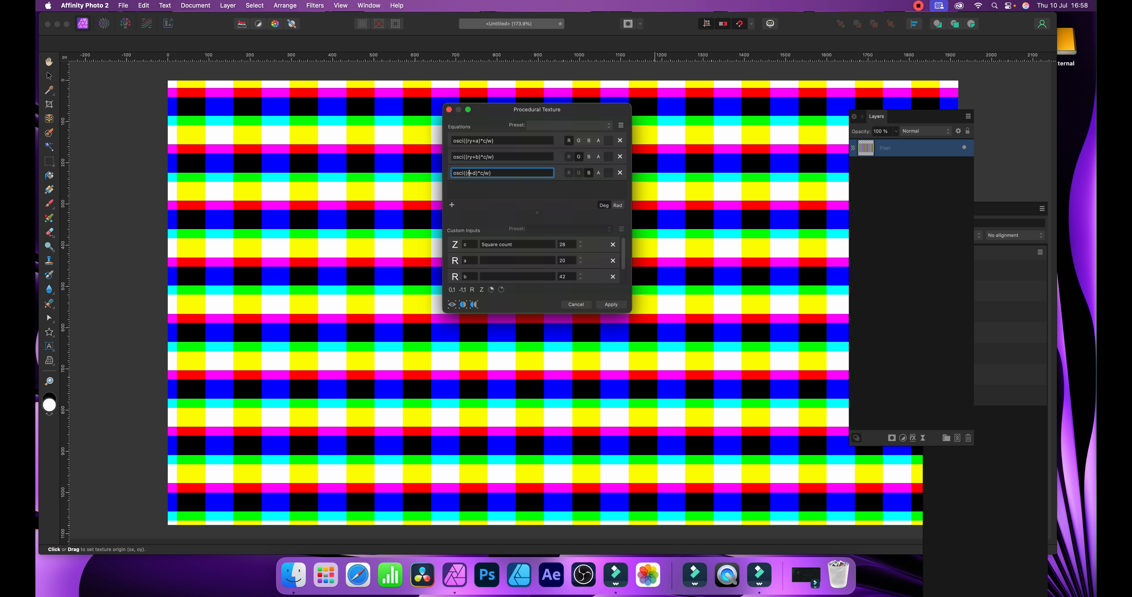
pyautogui.press('Return')
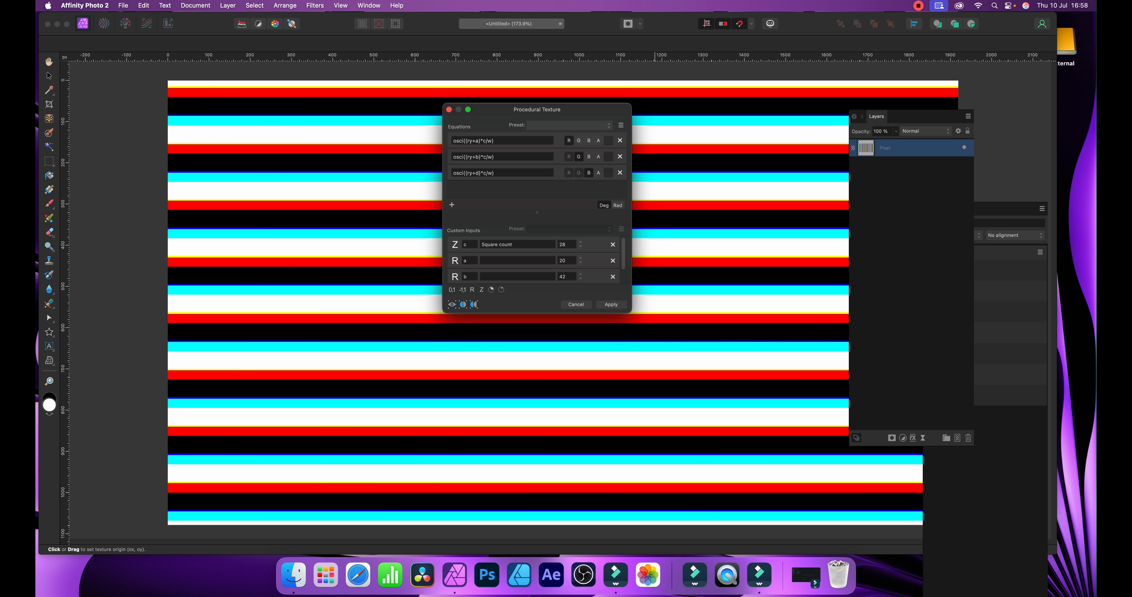
# Step: Replace the divisor w with h in all three equations, giving osci((ry+a)*c/h), osci((ry+b)*c/h) and osci((ry+d)*c/h)
pyautogui.click(491, 141)
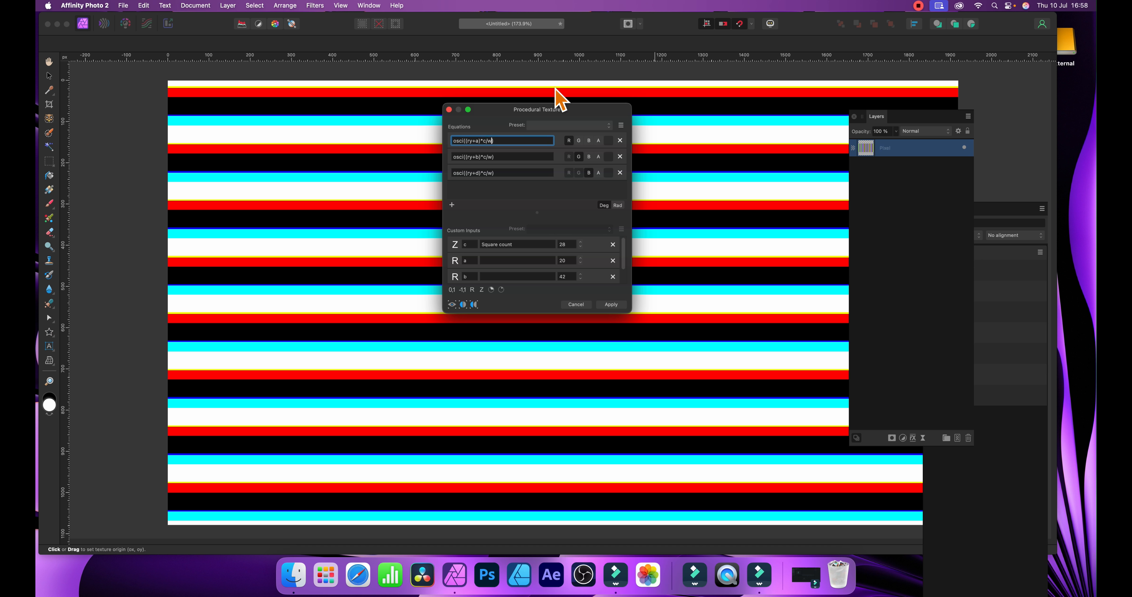
pyautogui.press('BackSpace')
pyautogui.press('Return')
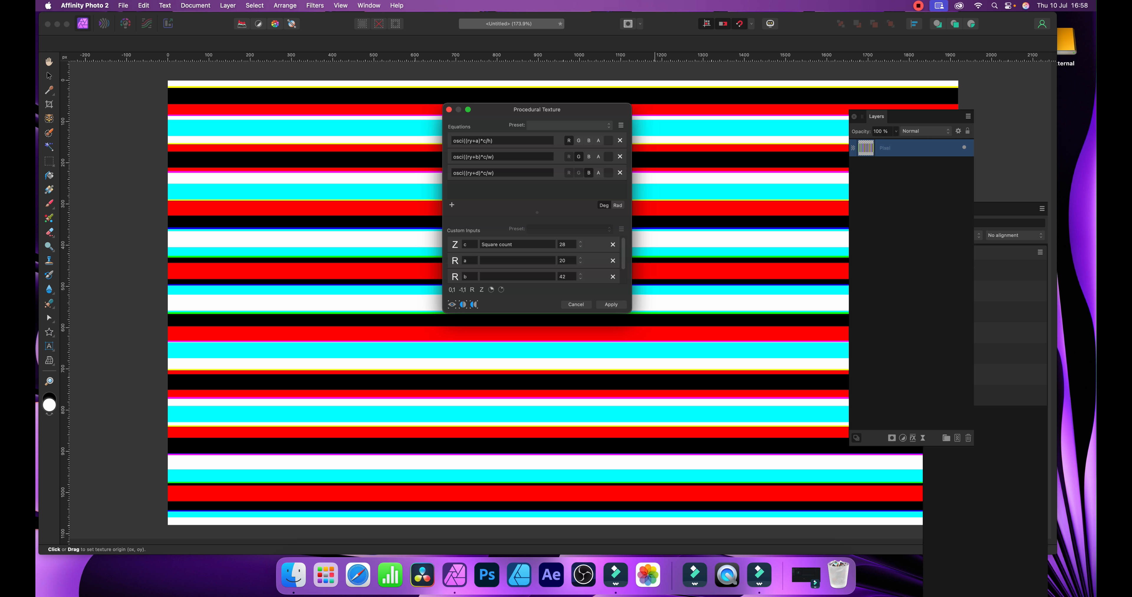
pyautogui.click(491, 157)
pyautogui.write('h')
pyautogui.click(490, 172)
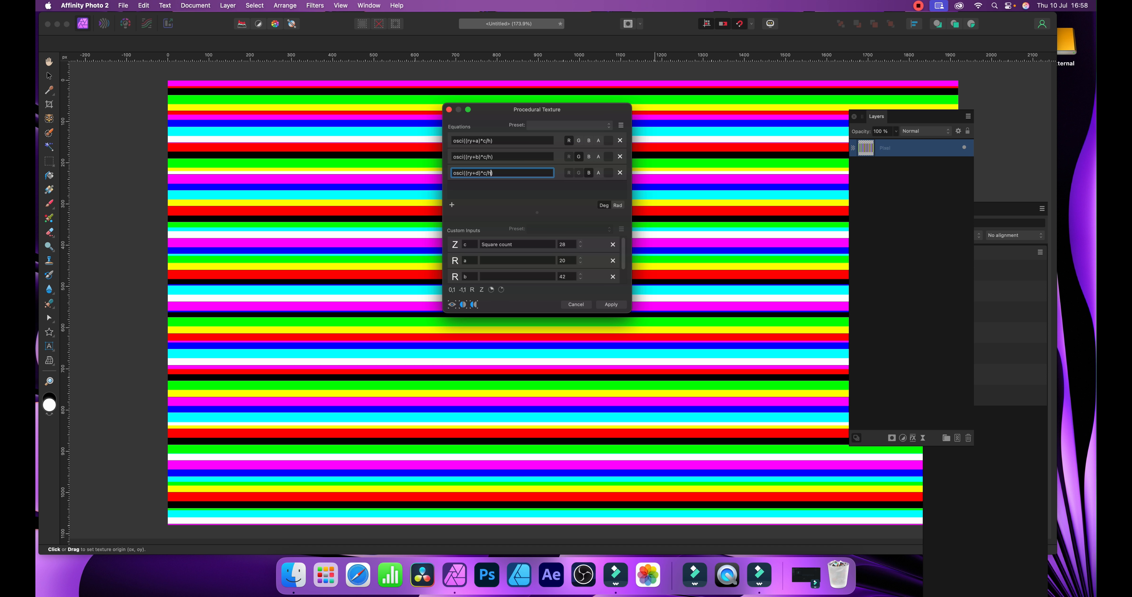
pyautogui.press('Return')
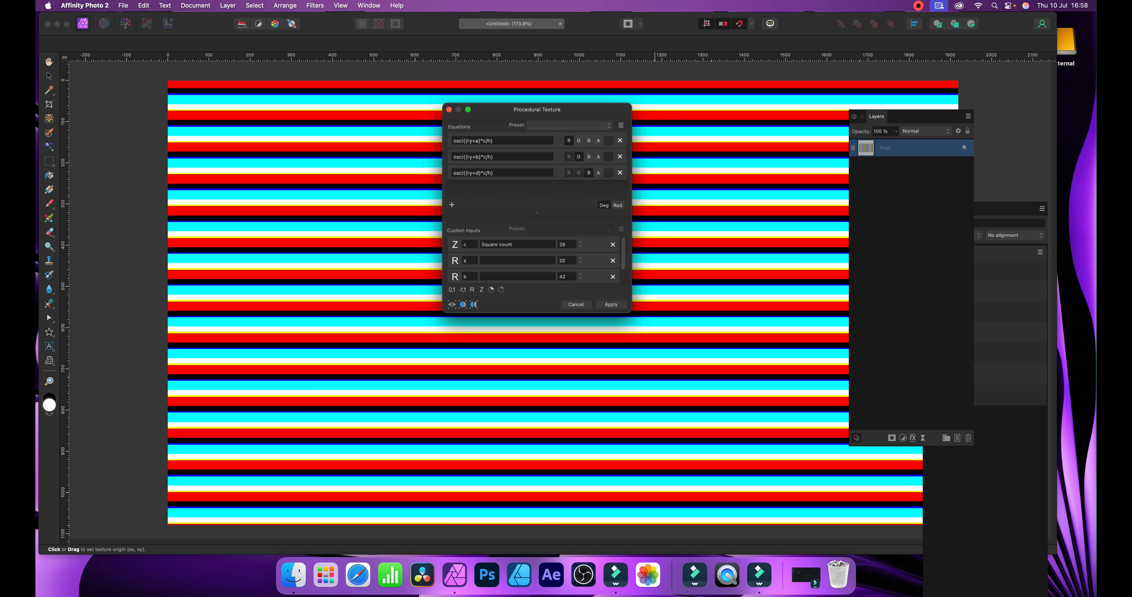
# Step: Raise the offset b to 44 and the offset a to 31
pyautogui.click(581, 275)
pyautogui.click(580, 274)
pyautogui.click(581, 258)
pyautogui.click(581, 258)
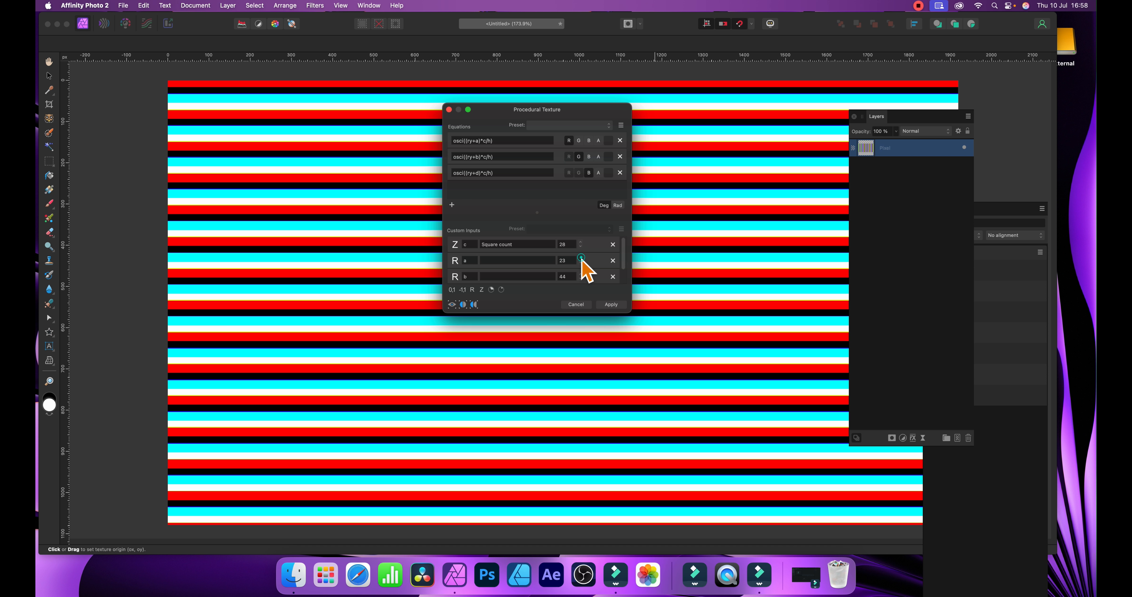
pyautogui.click(581, 258)
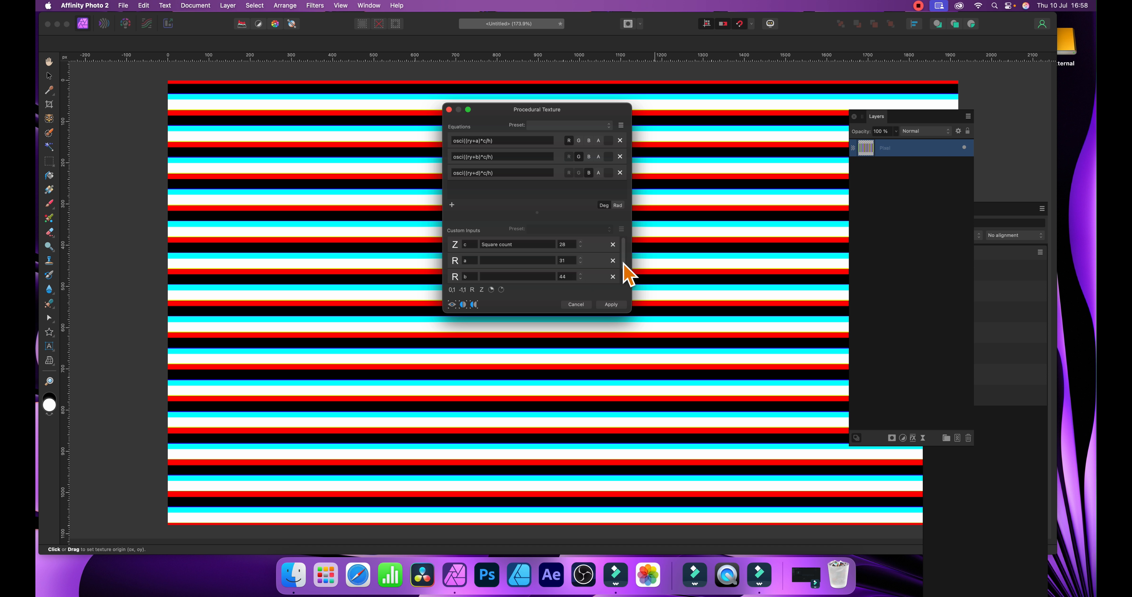
# Step: Raise the offset d to 51, shift the texture origin on the canvas and apply the procedural texture
pyautogui.moveTo(622, 264); pyautogui.dragTo(621, 281)
pyautogui.click(580, 273)
pyautogui.click(581, 273)
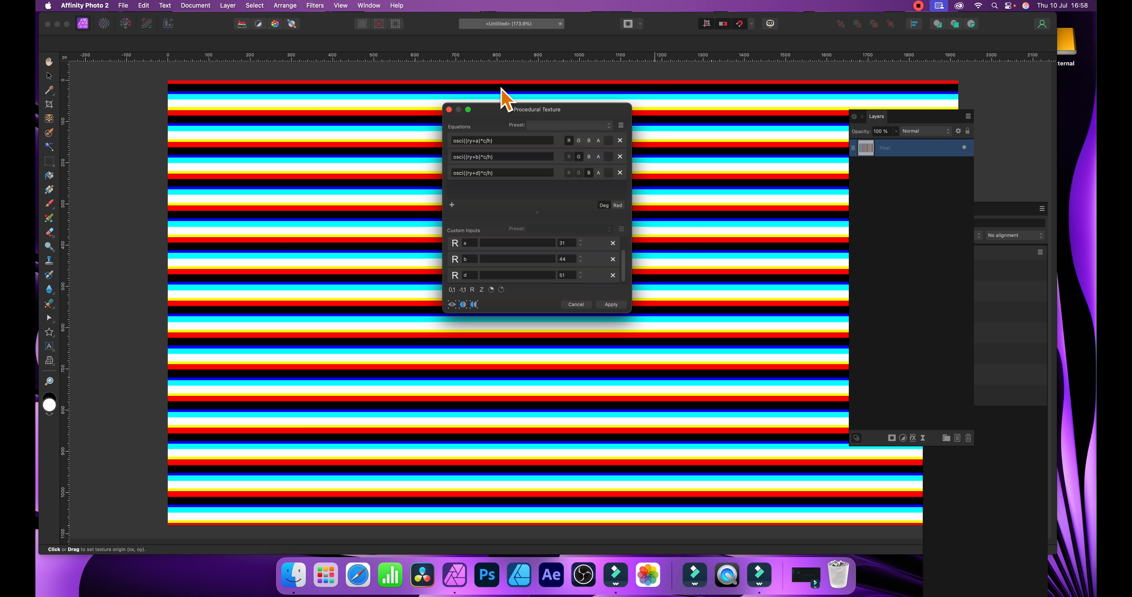
pyautogui.moveTo(424, 228)
pyautogui.mouseDown()
pyautogui.moveTo(371, 146)
pyautogui.moveTo(429, 229)
pyautogui.moveTo(397, 176)
pyautogui.moveTo(402, 228)
pyautogui.mouseUp()
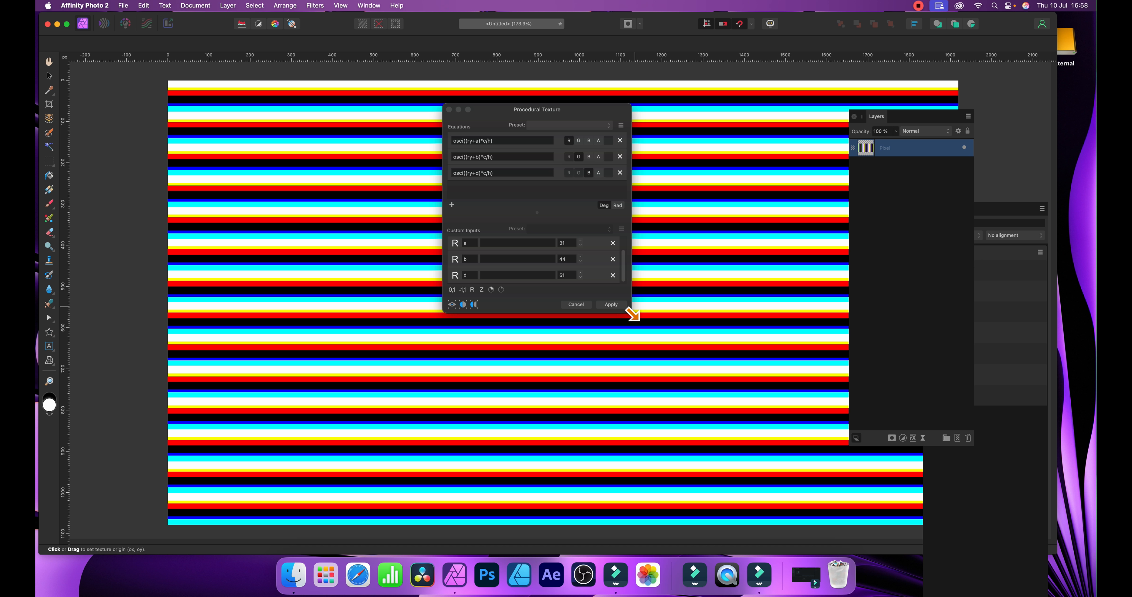
pyautogui.click(611, 306)
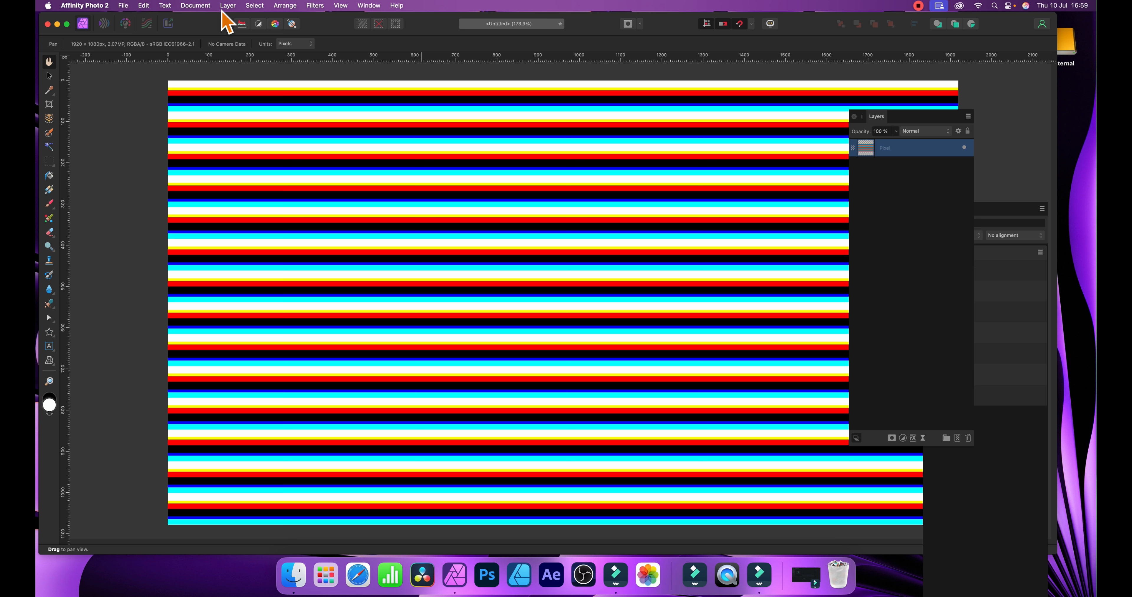
# Step: Fade the applied procedural texture to 51% and open the fade's blend mode choices
pyautogui.click(232, 4)
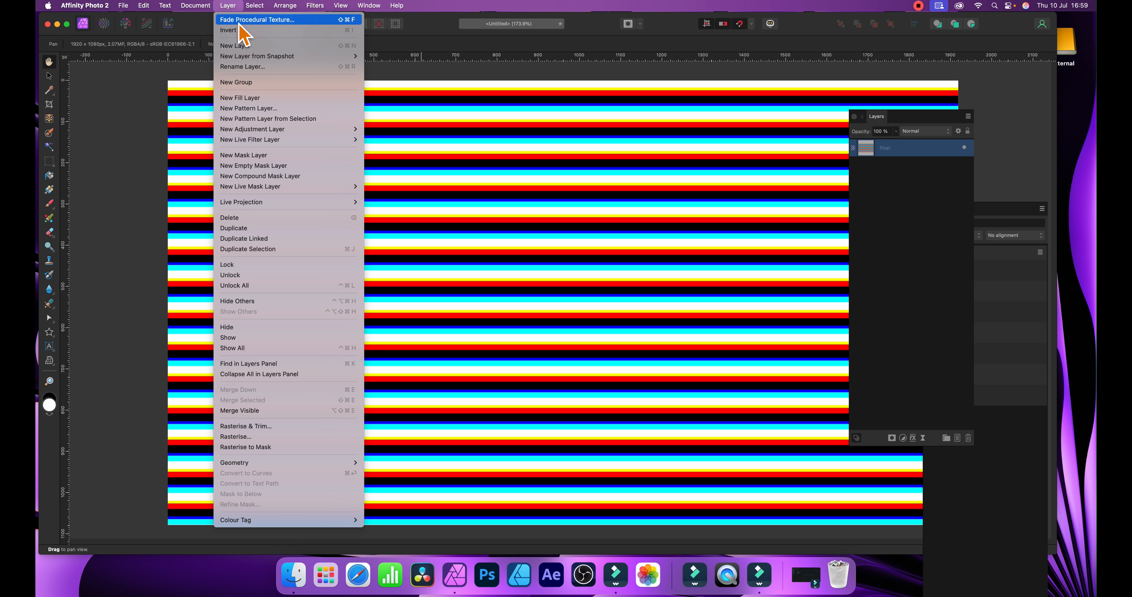
pyautogui.click(240, 21)
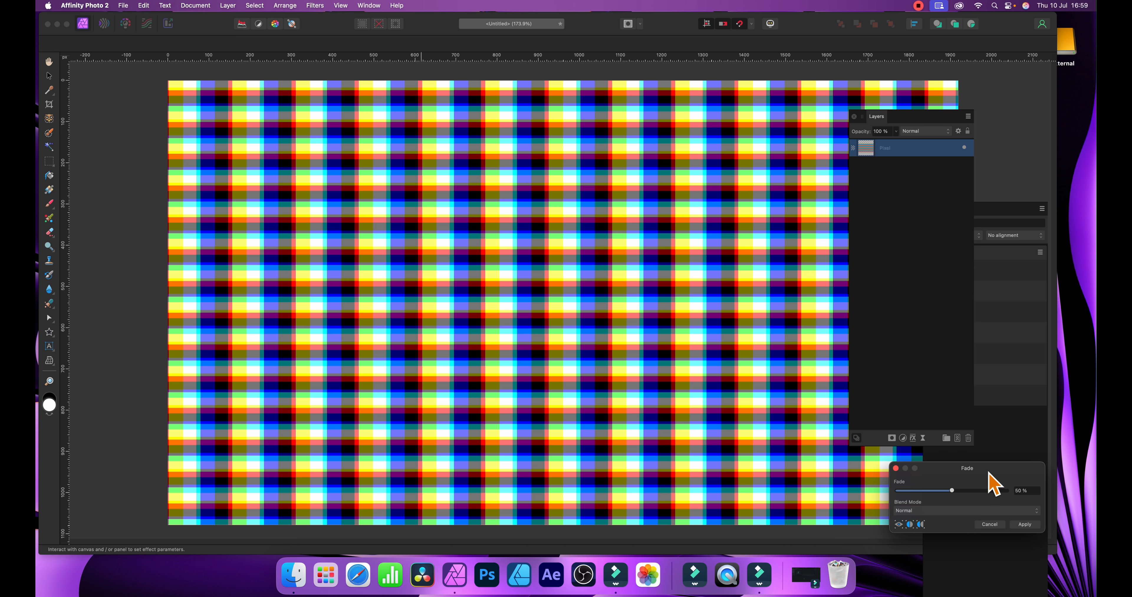
pyautogui.moveTo(989, 483); pyautogui.dragTo(497, 154)
pyautogui.click(516, 174)
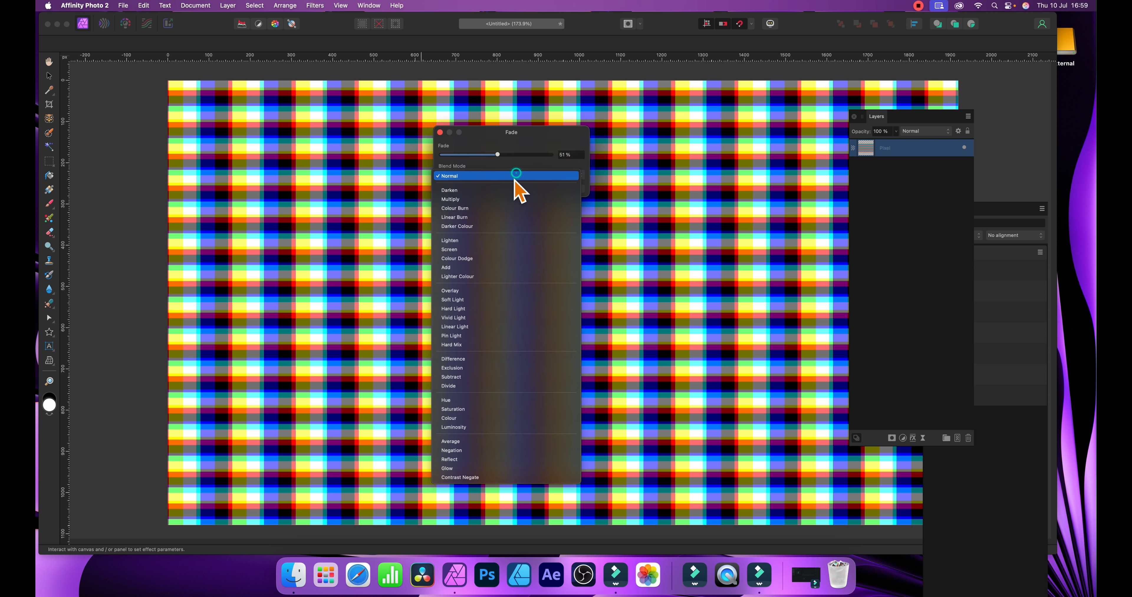